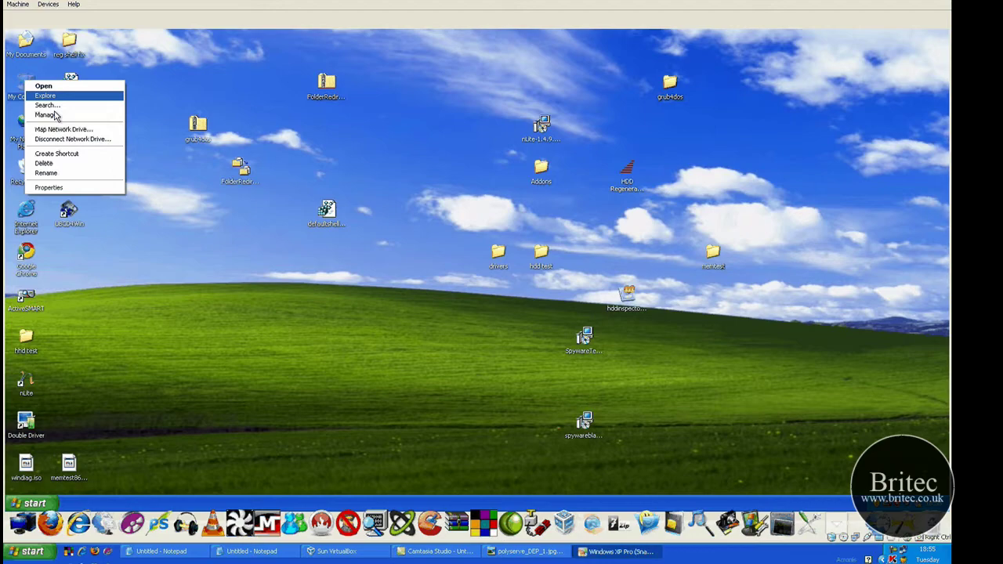
Step: In XP's Performance Options, set DEP to cover all programs and services except those selected
left_click(47, 186)
left_click_drag(267, 149, 534, 150)
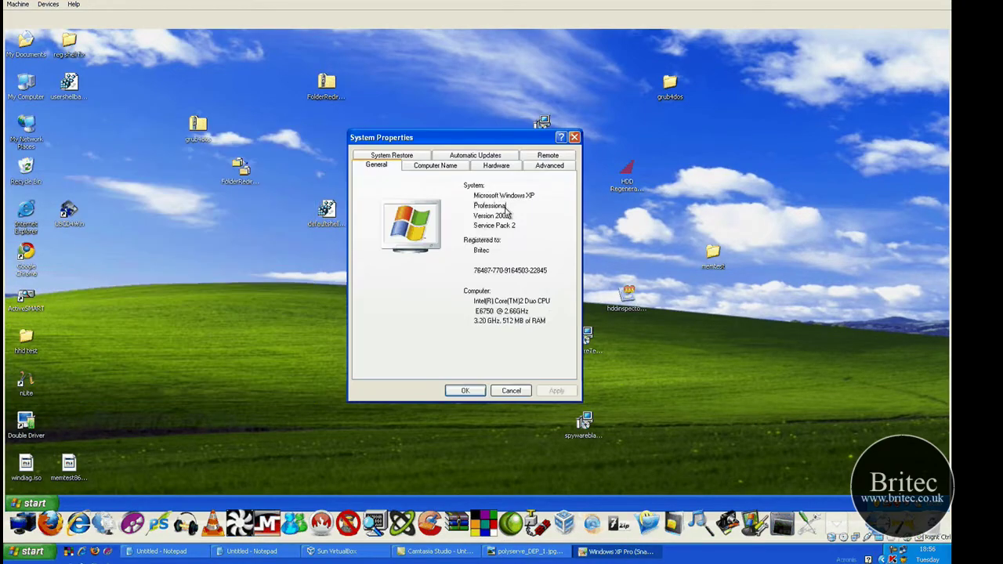
left_click(563, 165)
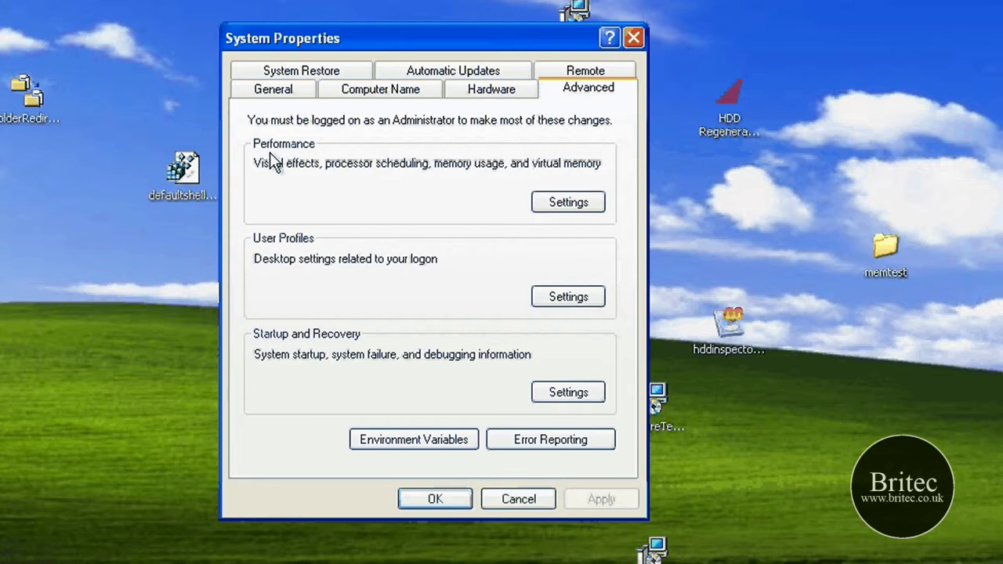
left_click(568, 202)
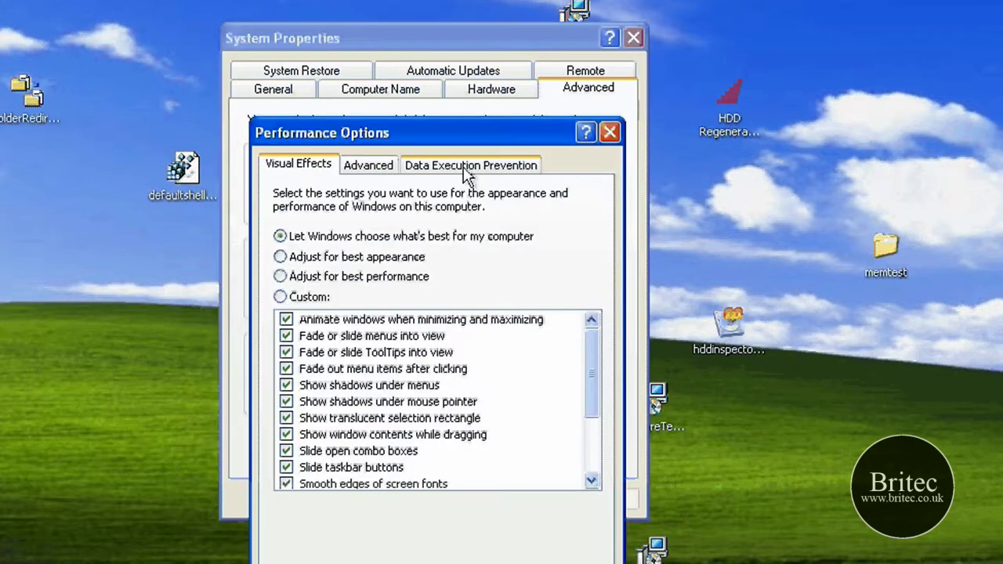
left_click_drag(438, 133, 439, 96)
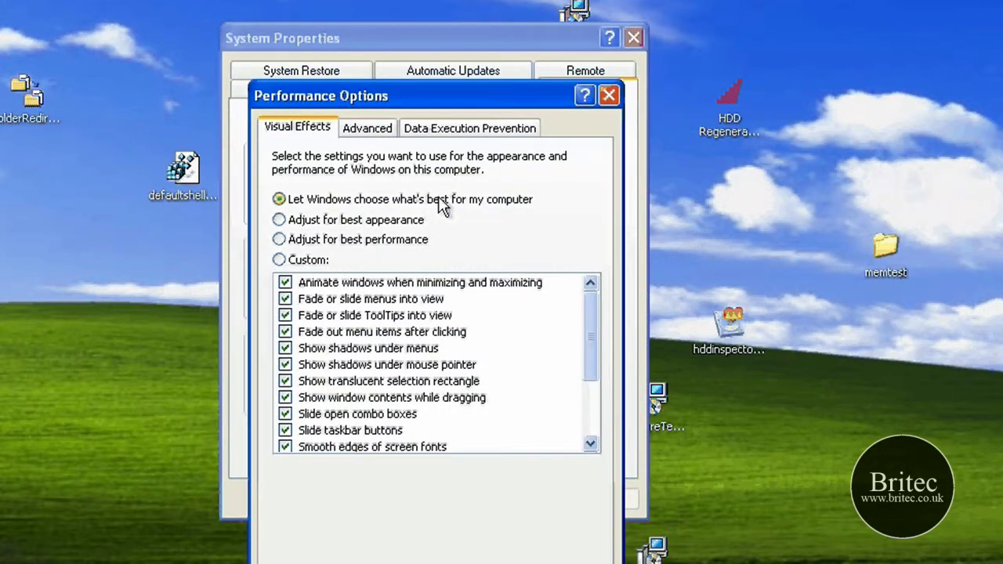
left_click(478, 130)
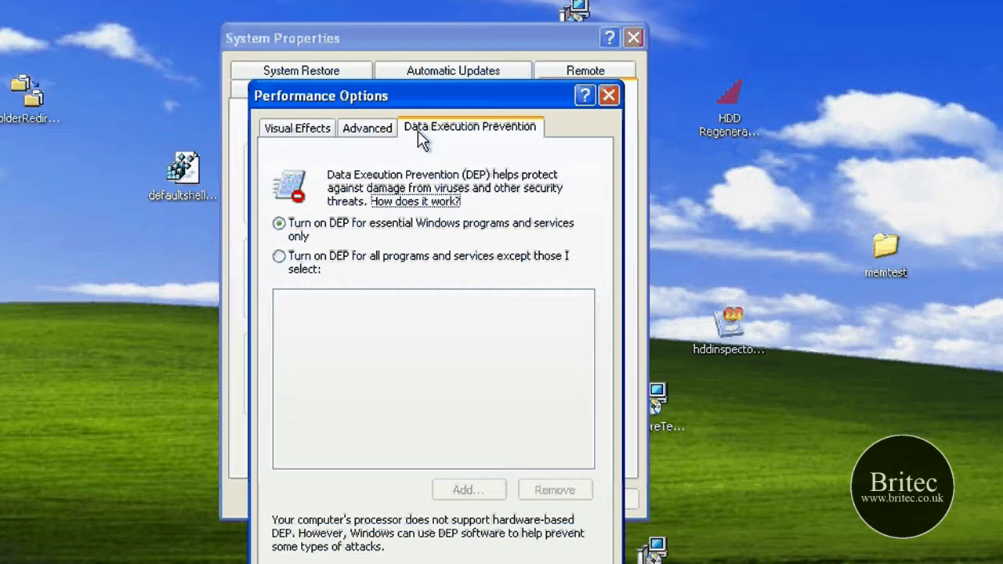
left_click_drag(437, 97, 437, 81)
left_click(284, 241)
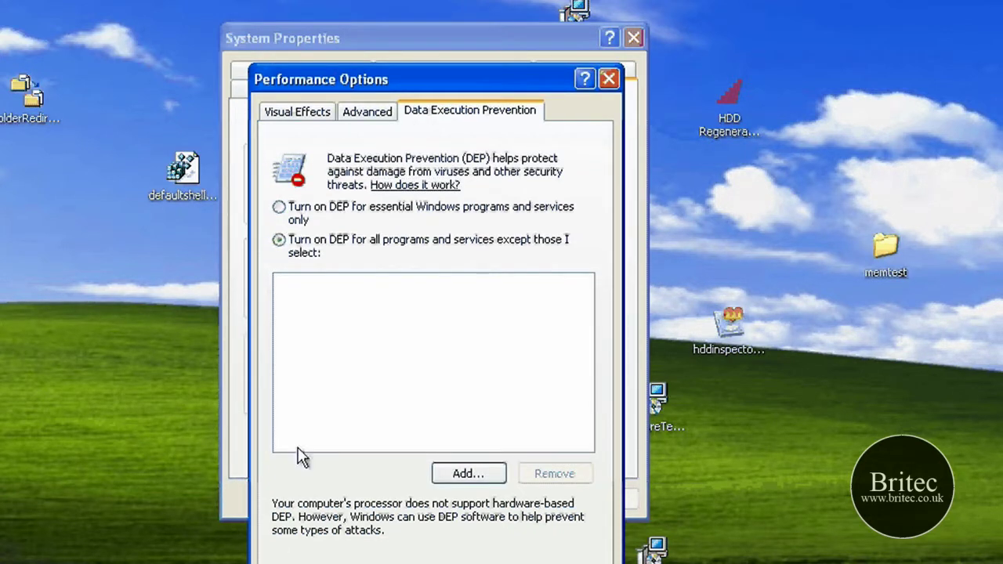
Step: Add IEXPLORE from the Internet Explorer folder as a DEP exception, then select that entry
left_click(468, 473)
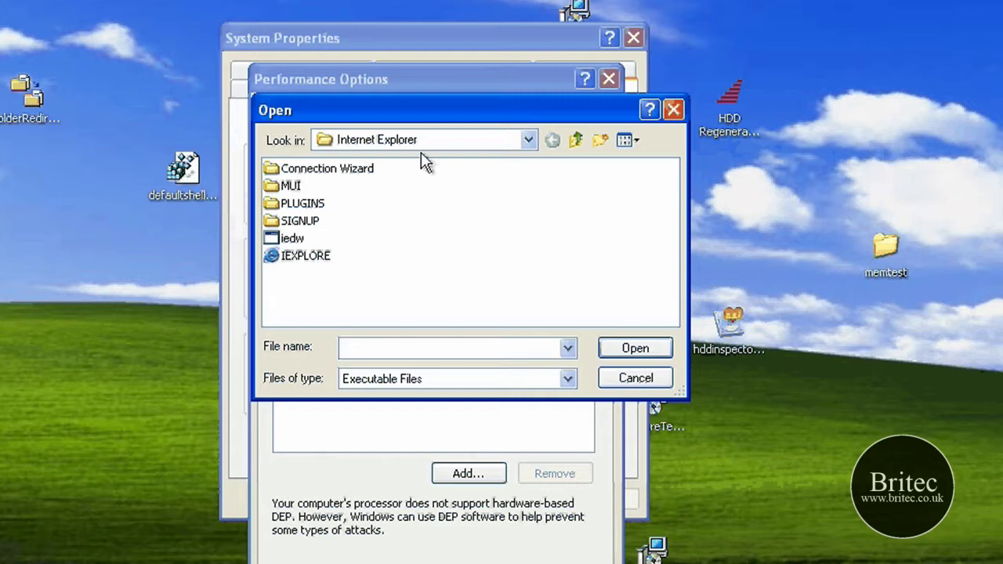
left_click(528, 139)
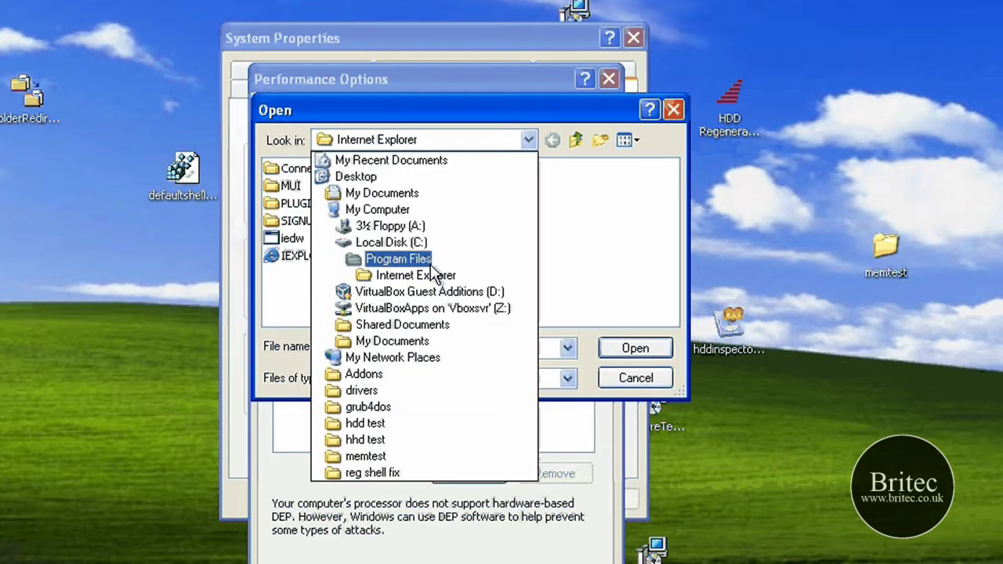
left_click(424, 275)
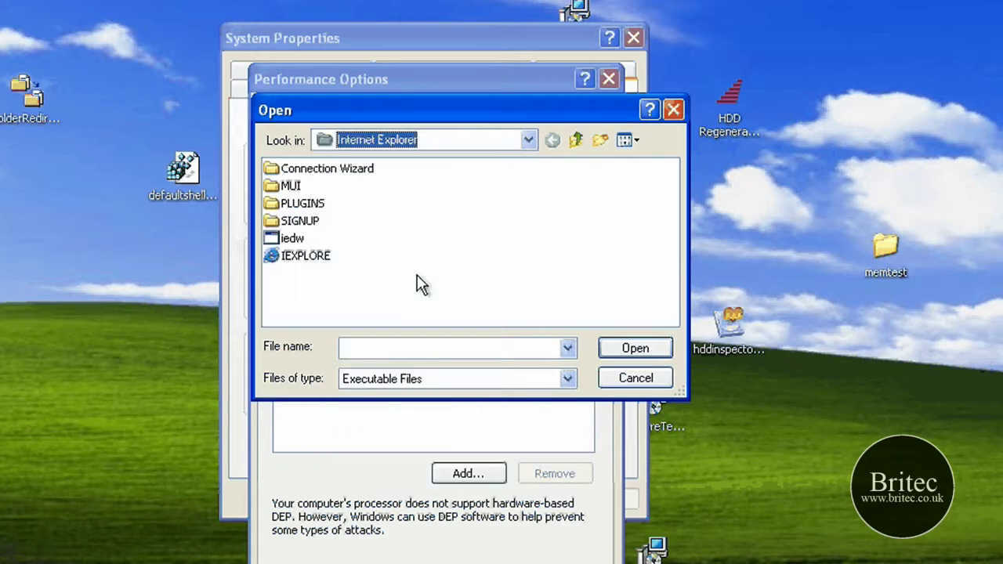
left_click(305, 256)
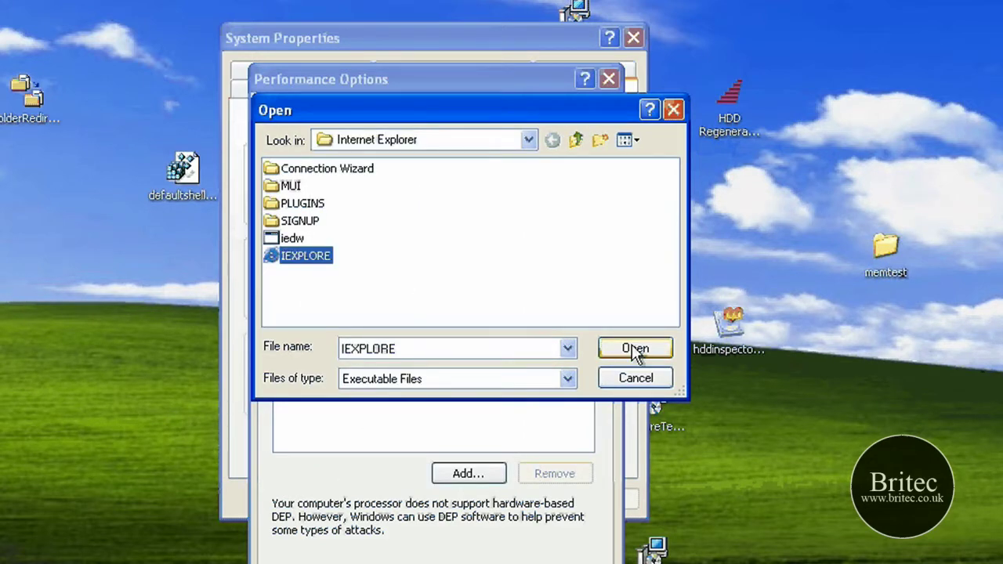
left_click(635, 349)
left_click(402, 349)
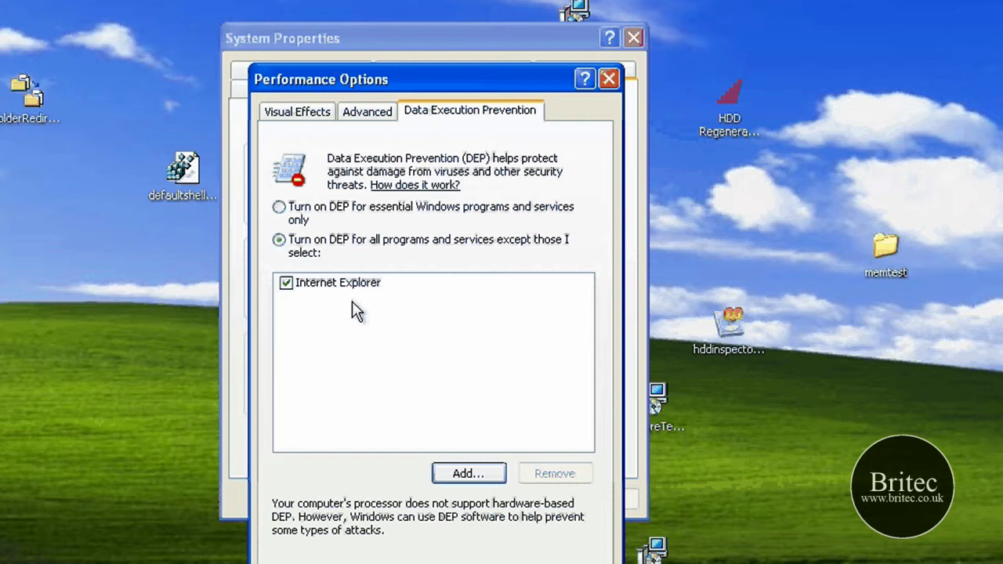
left_click(342, 287)
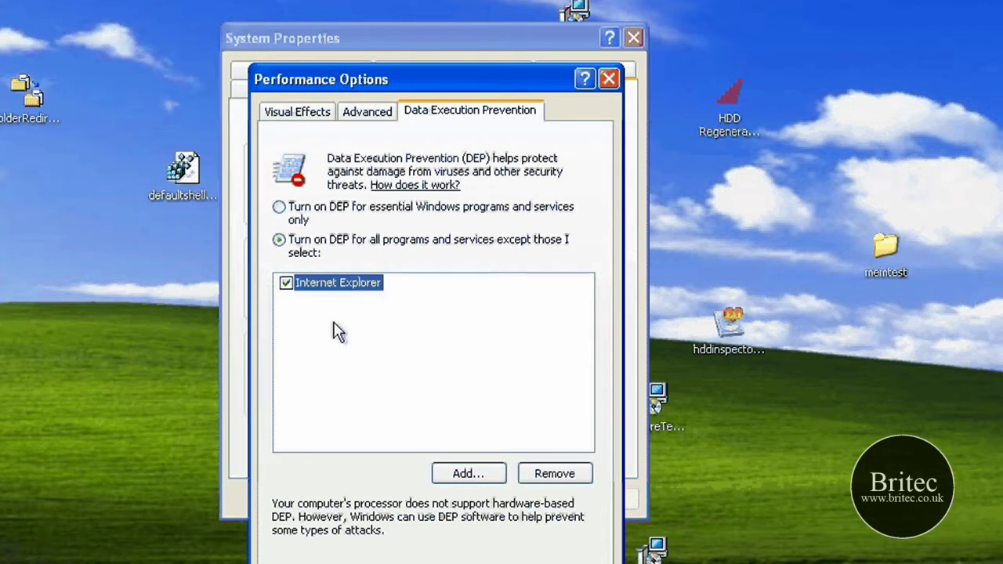
Step: Remove Internet Explorer from the DEP exceptions and open boot.ini for editing from Startup and Recovery
left_click(565, 483)
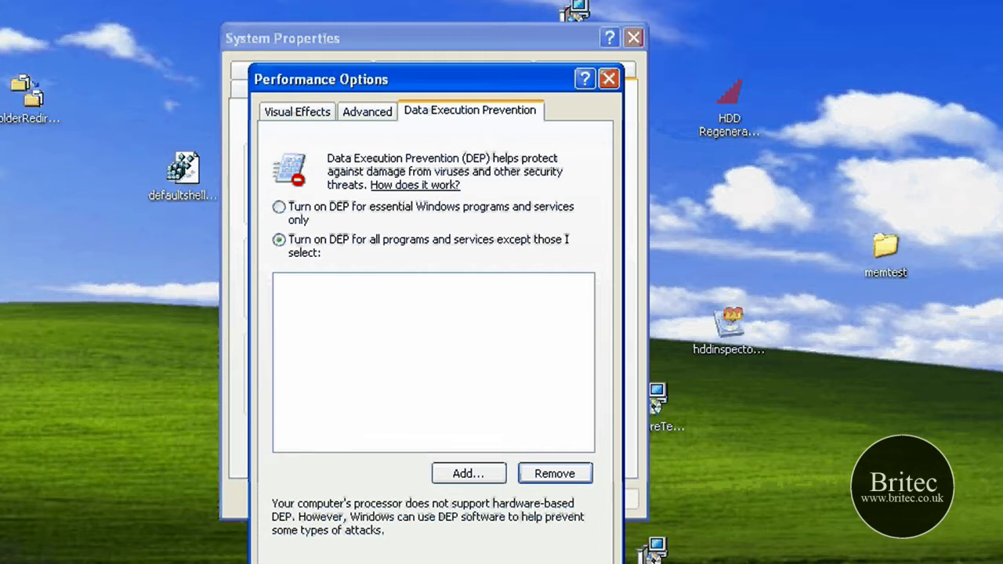
key("Return")
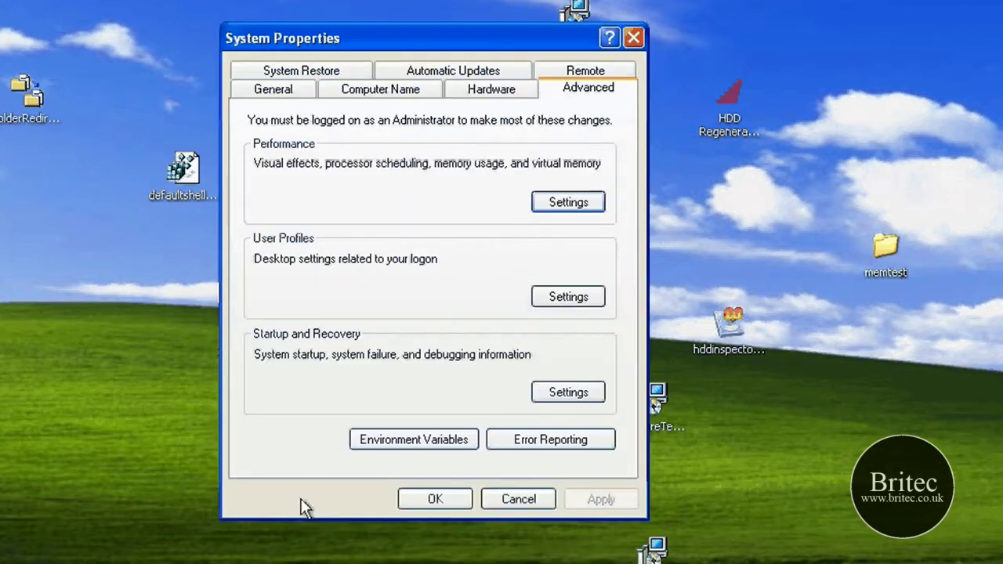
left_click(633, 39)
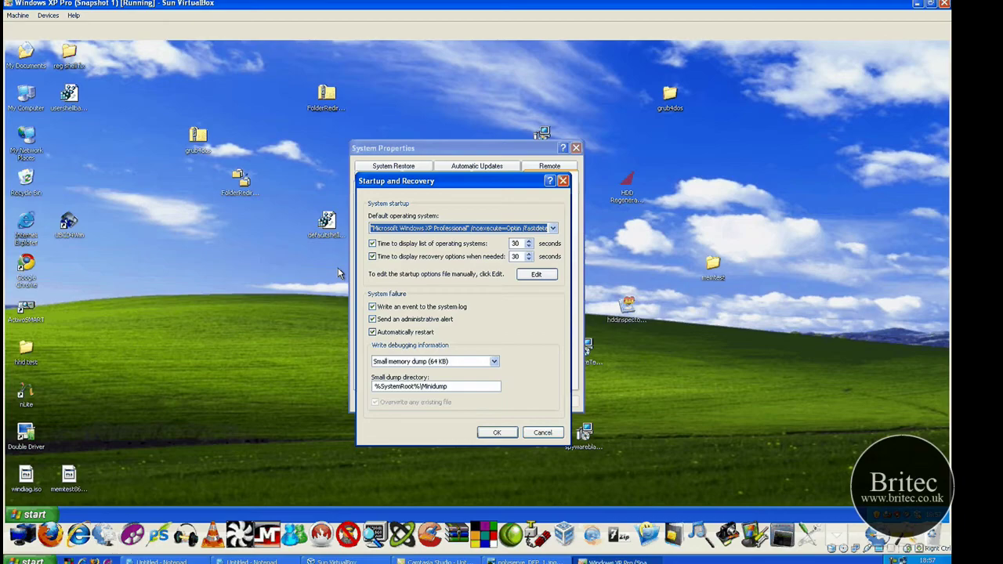
left_click(535, 274)
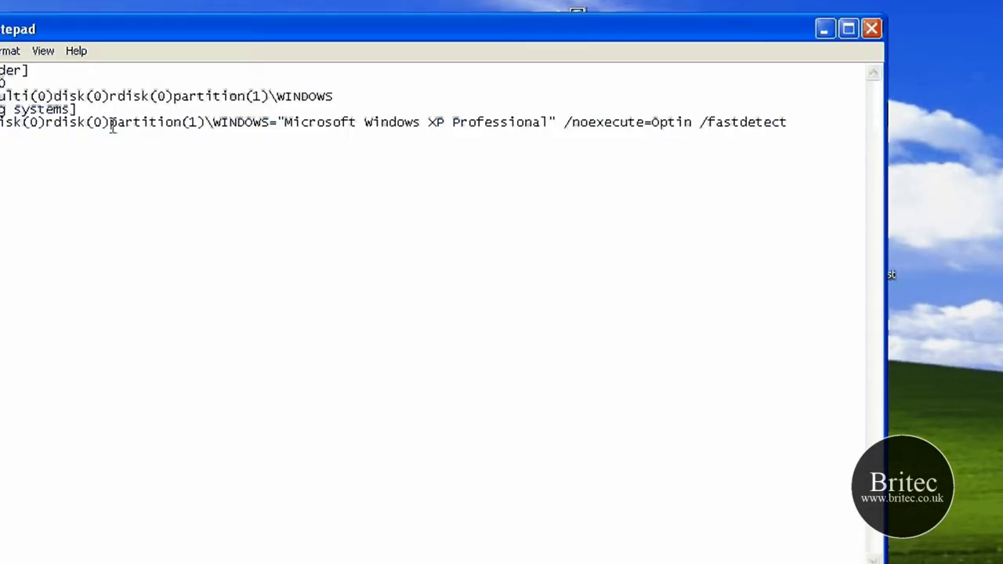
Step: Replace the Optin value after /noexecute= in boot.ini with AlwaysOff
left_click_drag(1, 83, 506, 152)
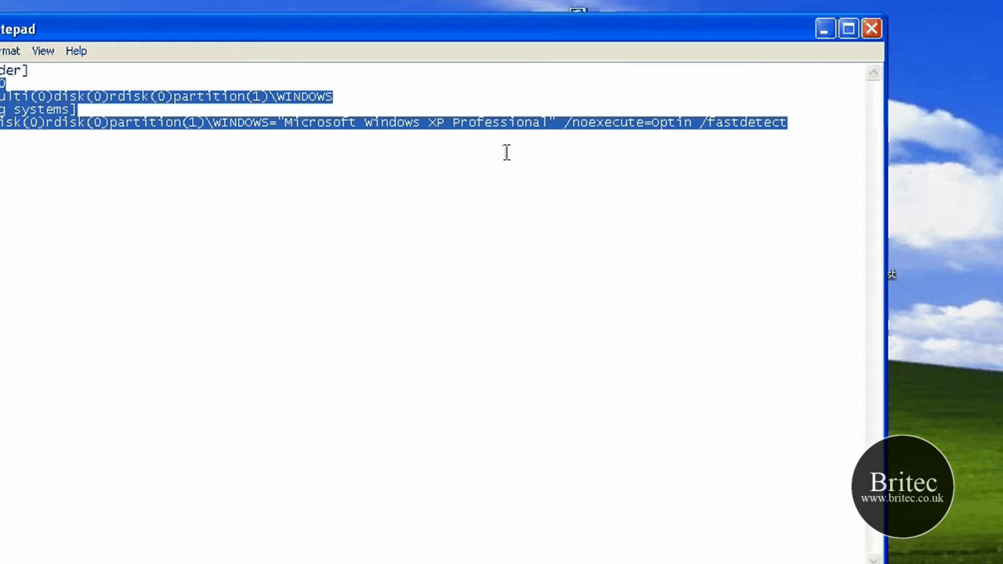
left_click(686, 113)
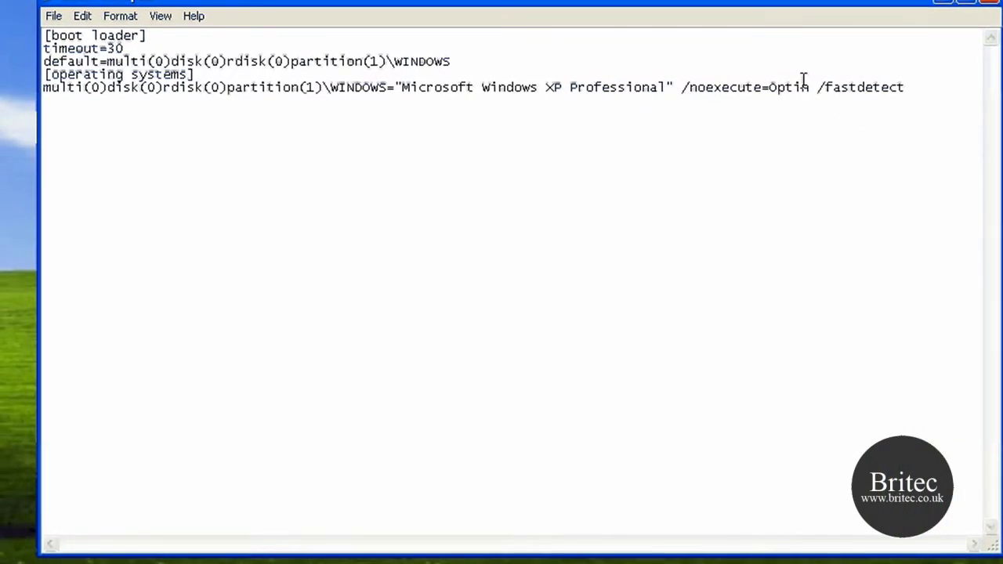
left_click_drag(810, 86, 774, 84)
left_click(807, 85)
left_click_drag(807, 85, 768, 86)
type("Al")
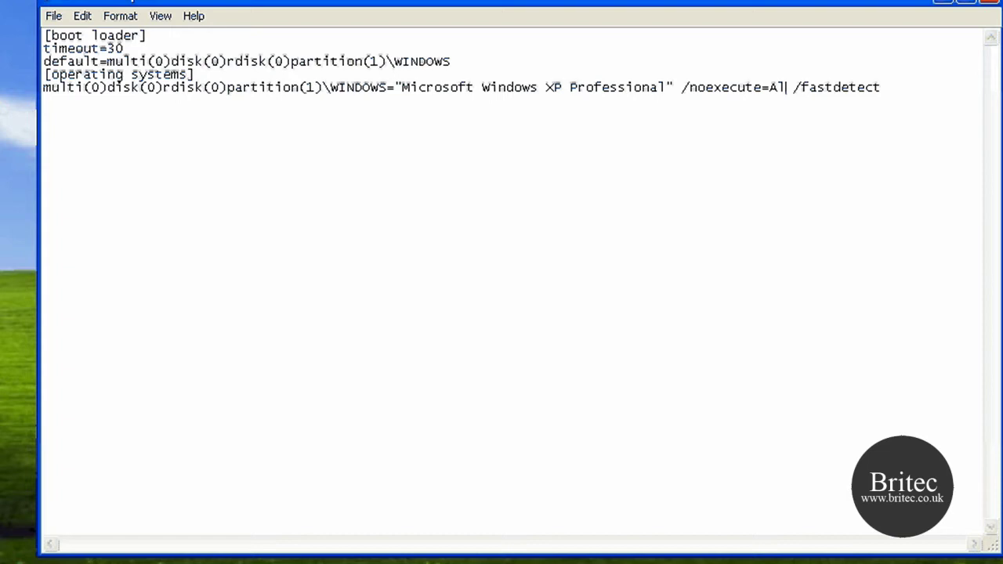
type("way")
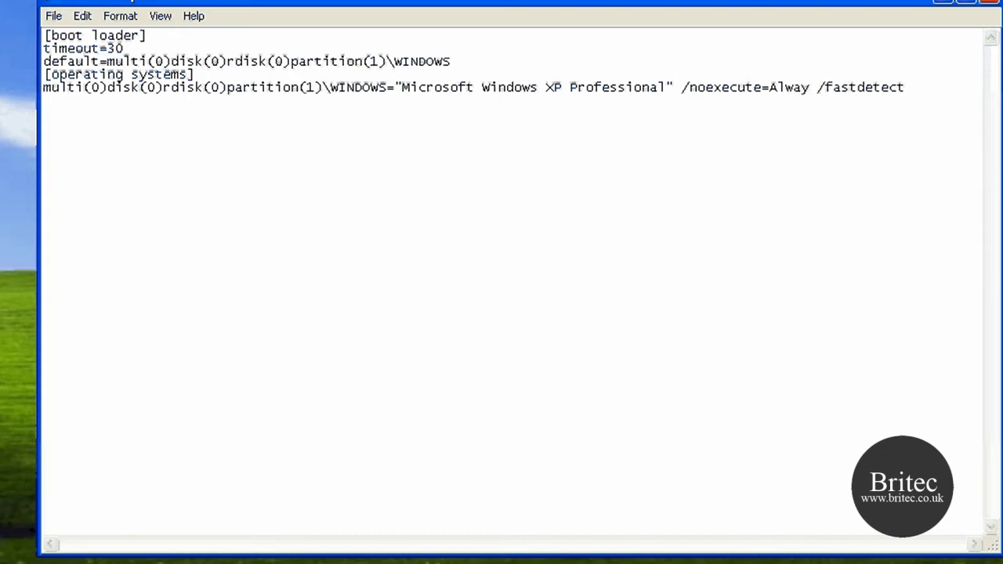
type("s")
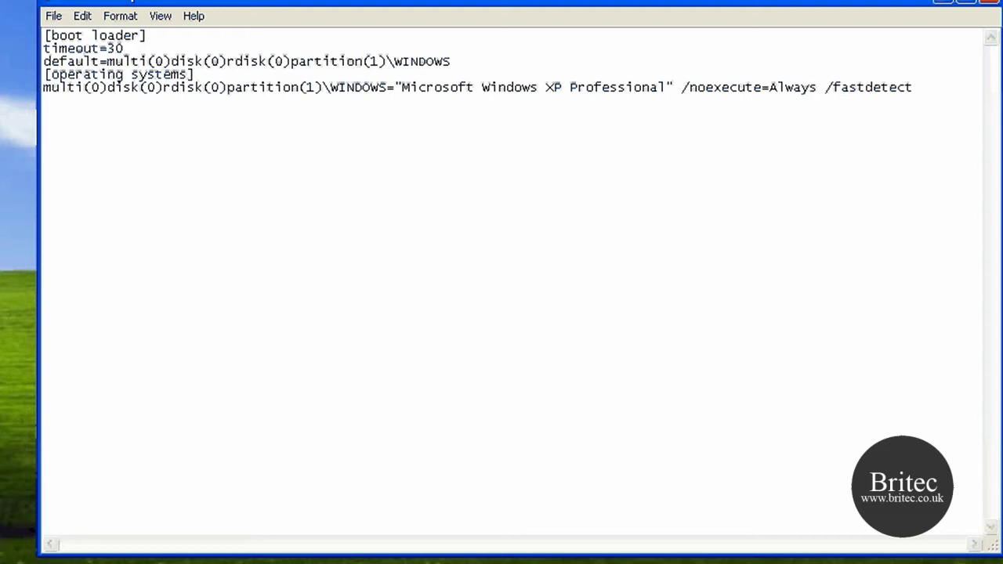
type("Off")
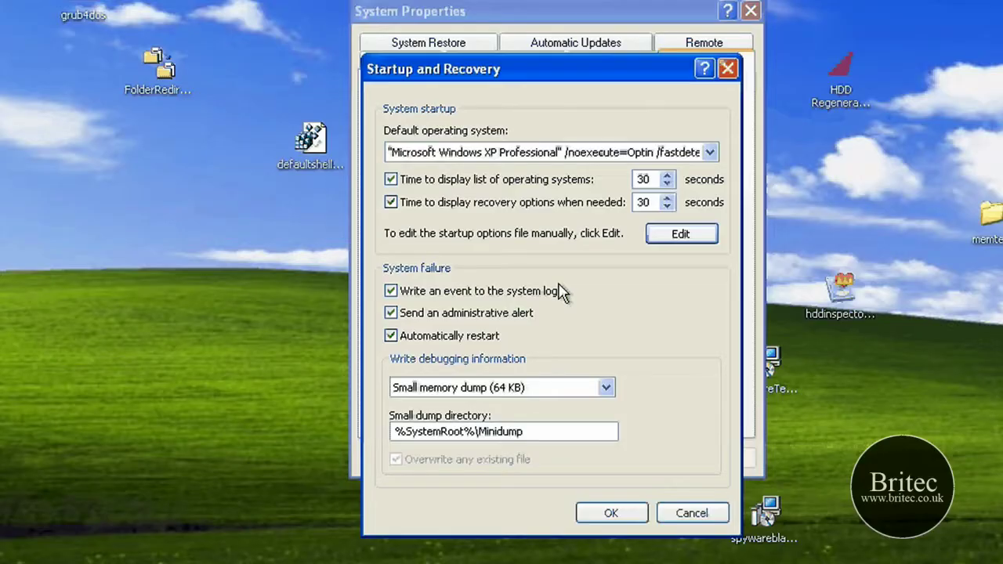
Step: Close Startup and Recovery, reboot XP, and decline the VirtualBox seamless-mode prompt
left_click(611, 512)
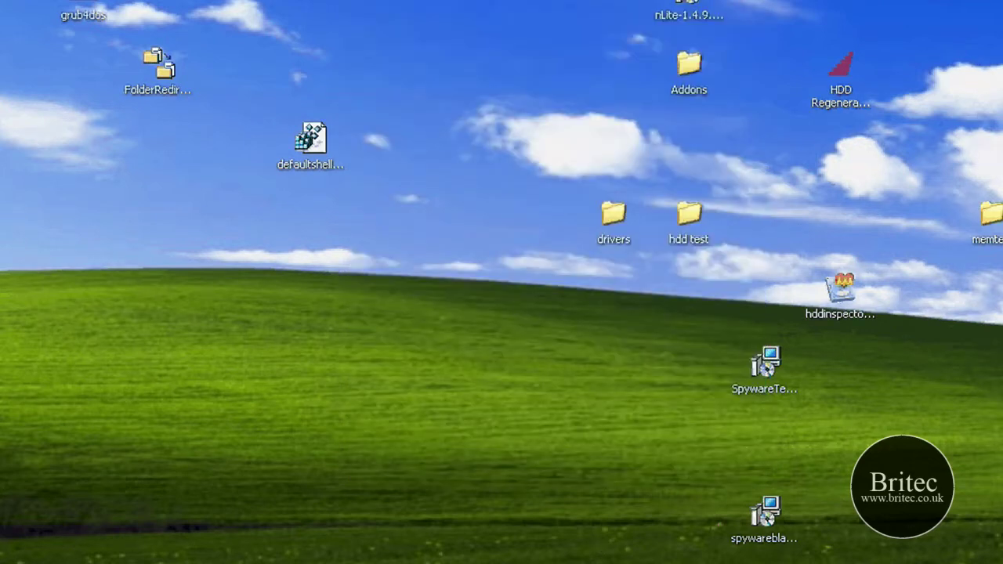
key("super")
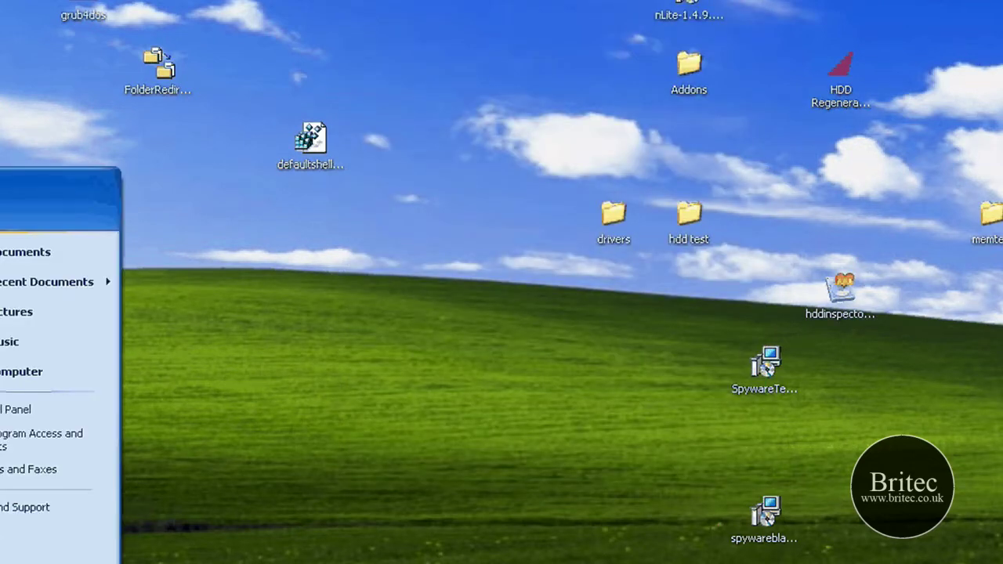
key("r")
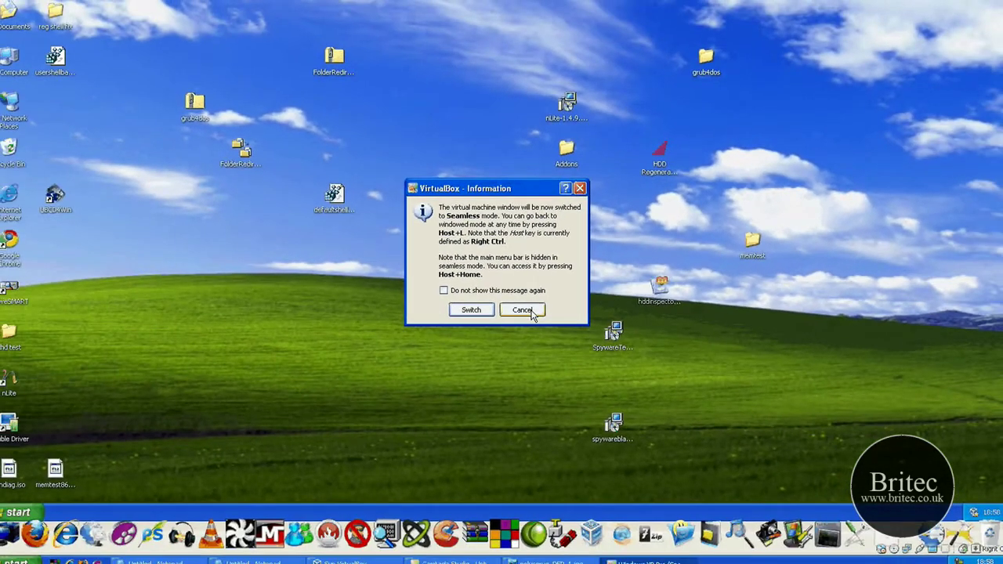
left_click(529, 310)
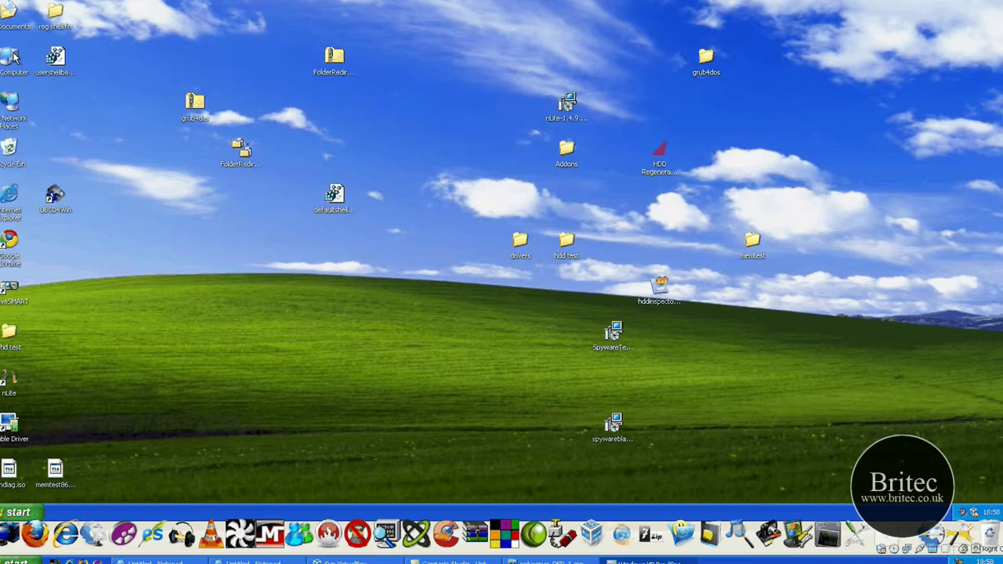
left_click(12, 57)
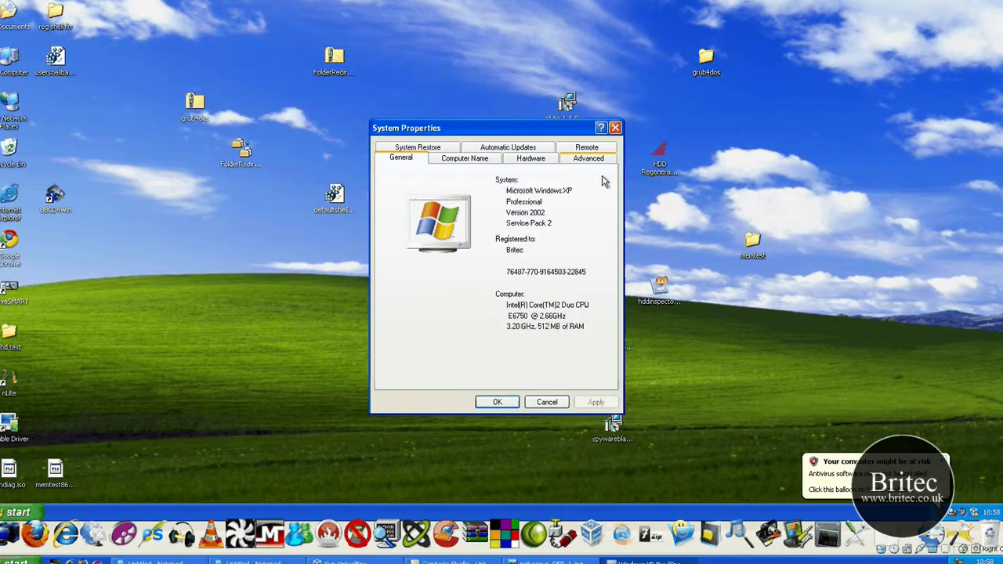
left_click(588, 159)
left_click(570, 227)
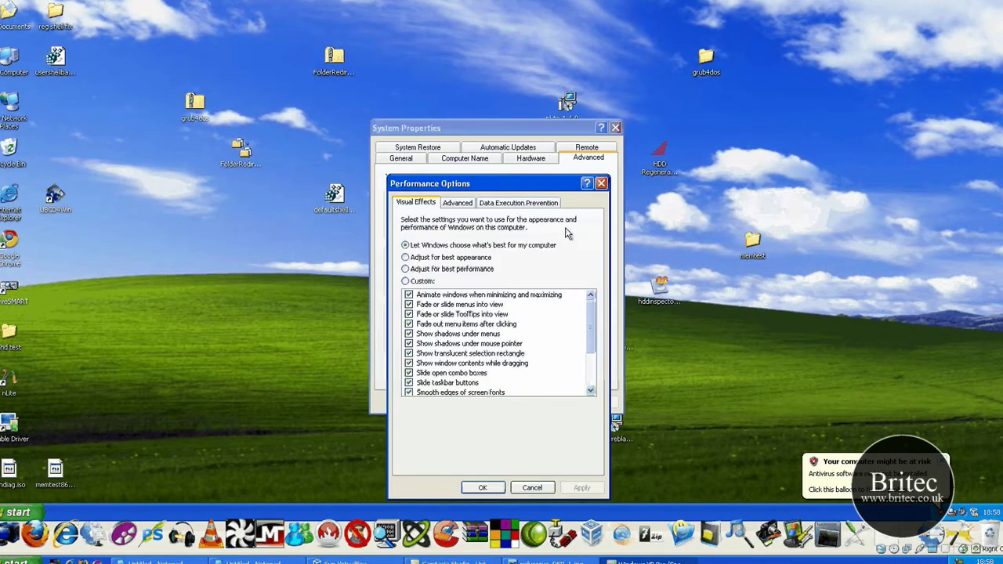
left_click(517, 203)
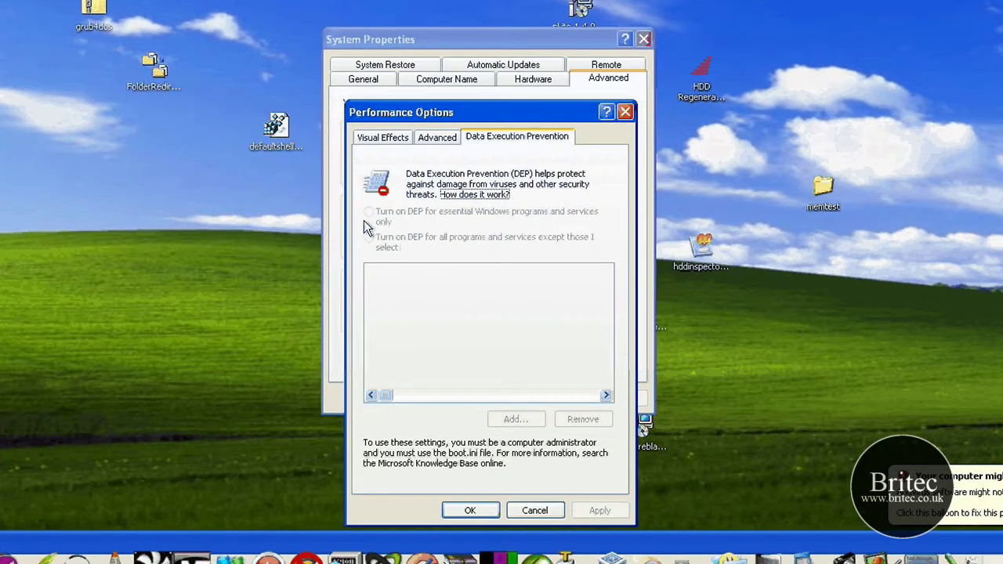
left_click(473, 510)
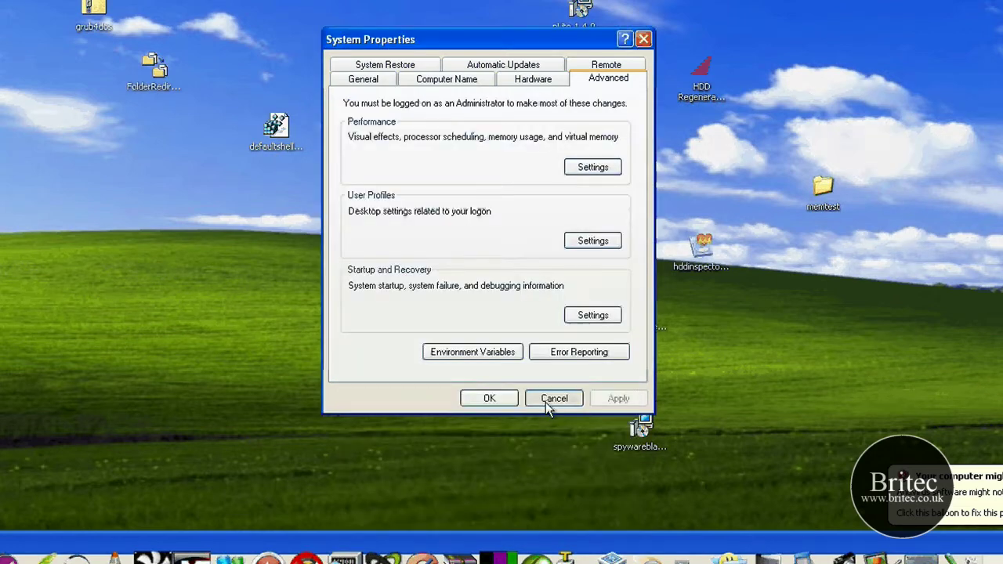
Step: Close System Properties and shut down Windows XP via Turn Off Computer
left_click(551, 399)
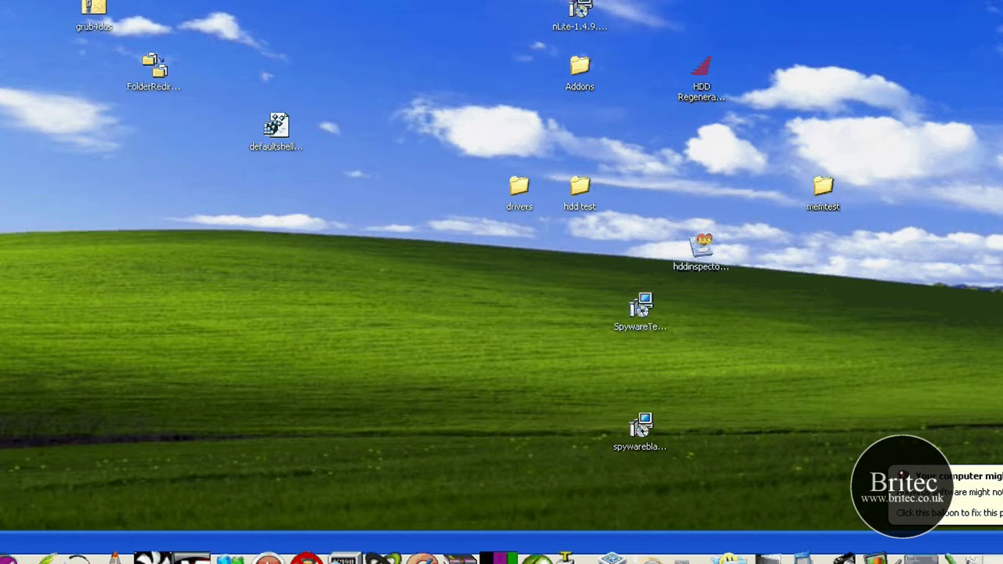
key("super")
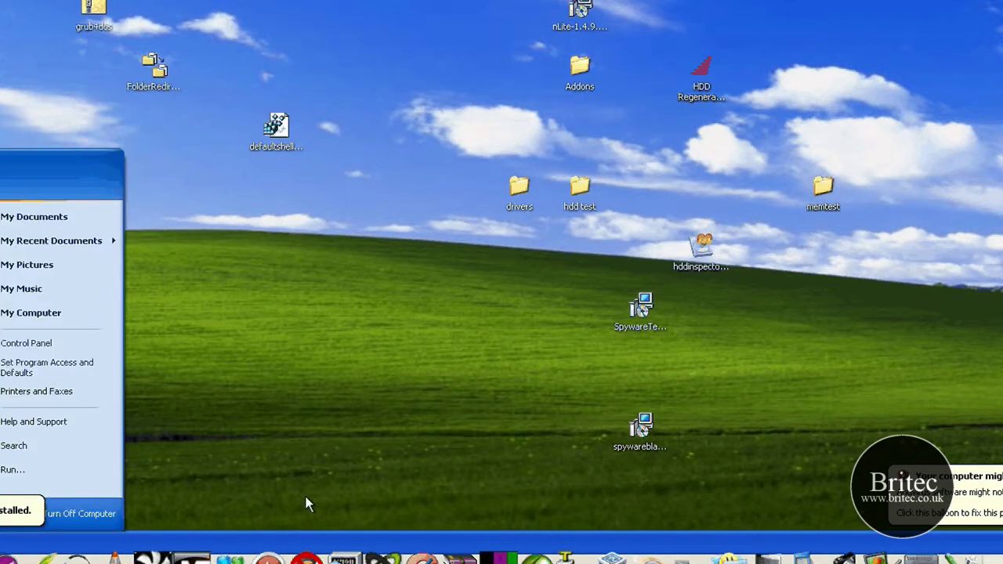
left_click(103, 511)
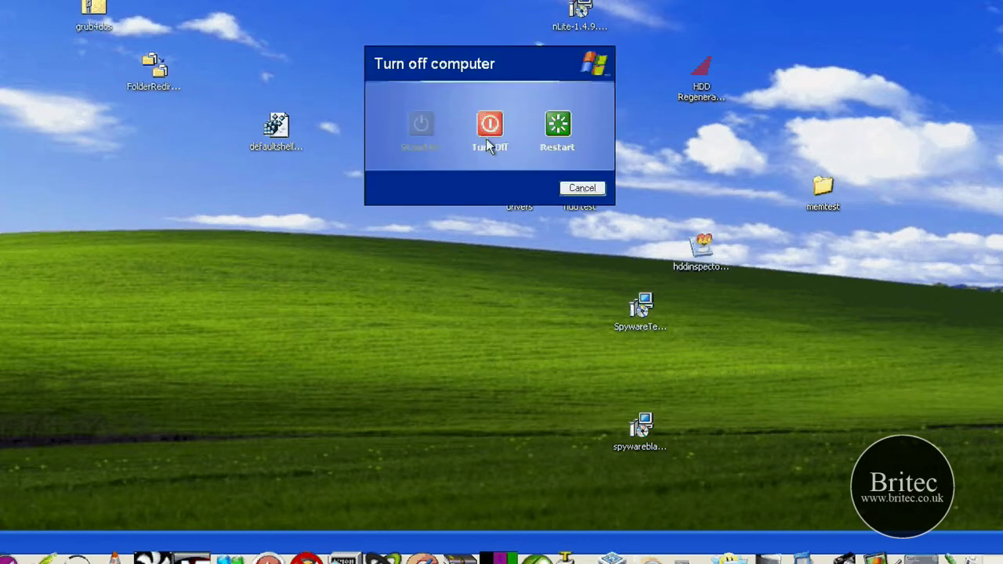
left_click(486, 139)
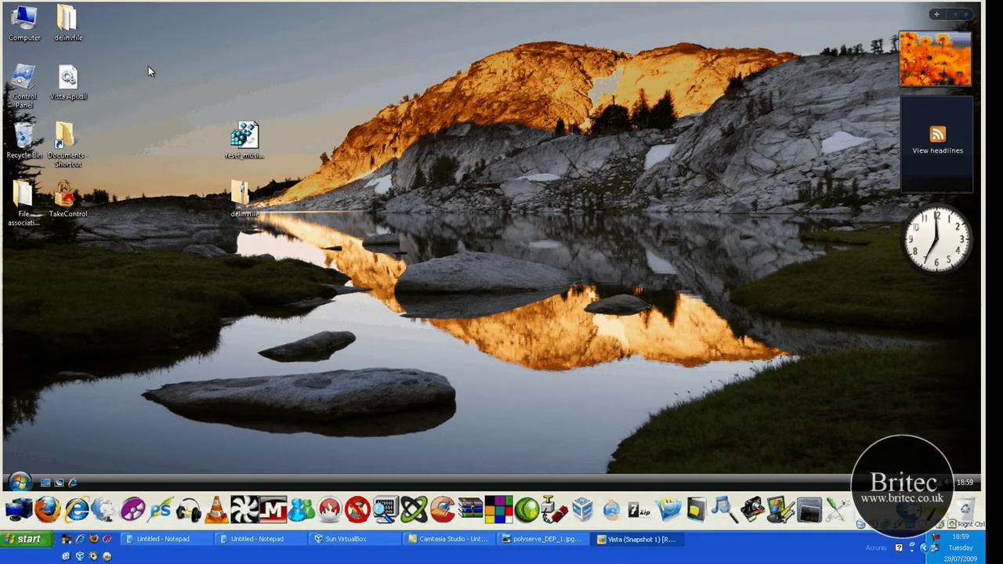
Step: In Vista's Performance Options, turn on DEP for all programs and services except selected ones
right_click(37, 29)
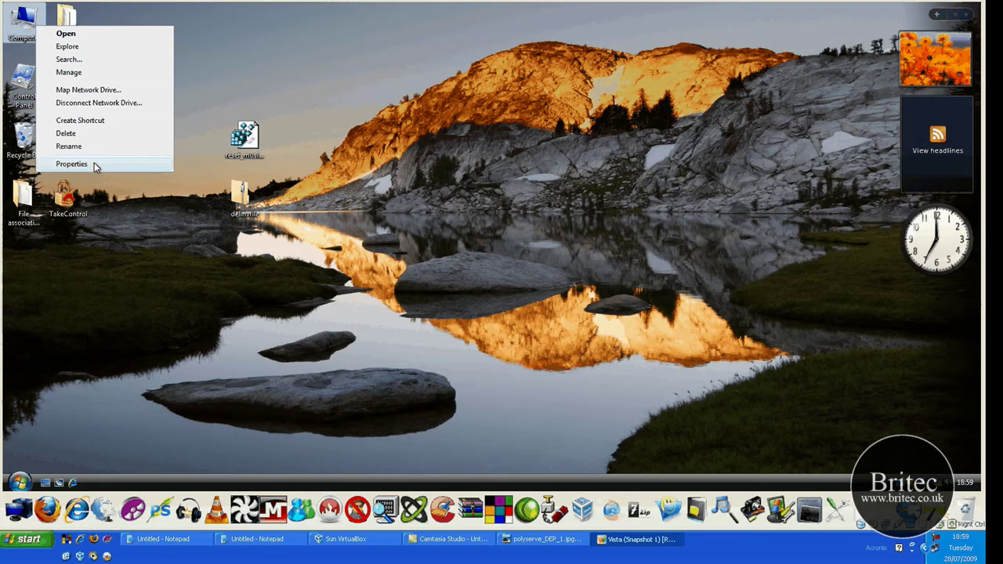
left_click(71, 164)
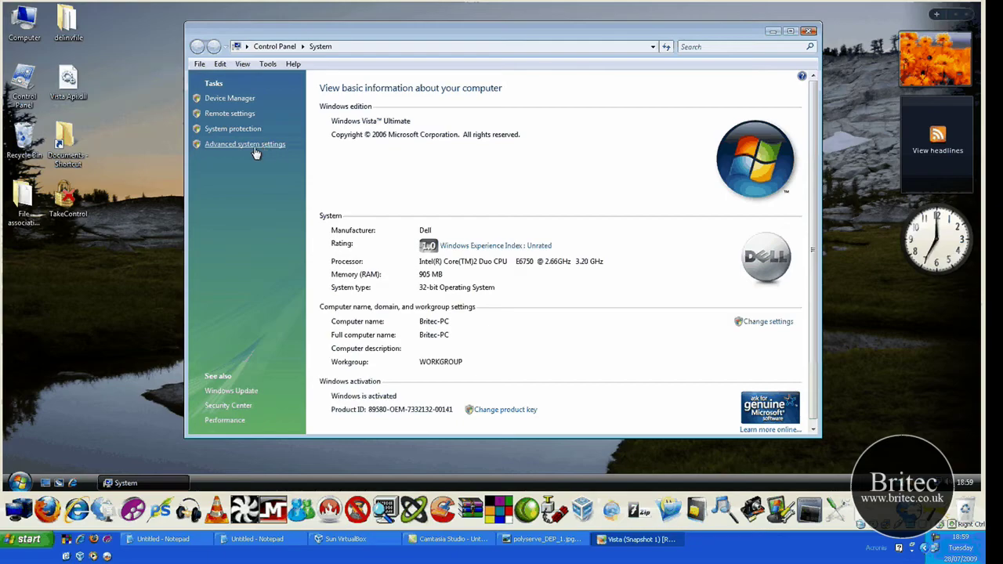
left_click(254, 147)
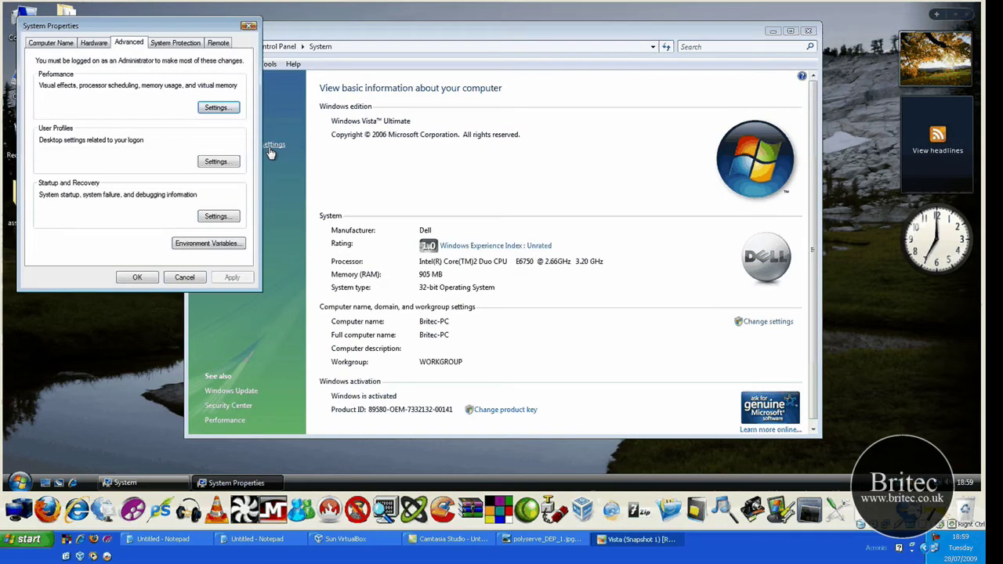
left_click_drag(173, 25, 554, 92)
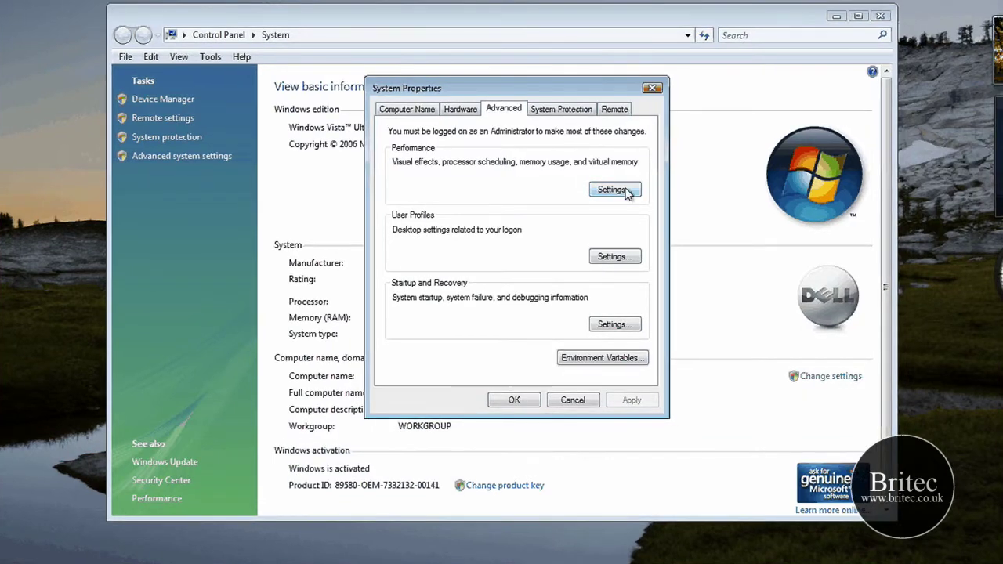
left_click(614, 190)
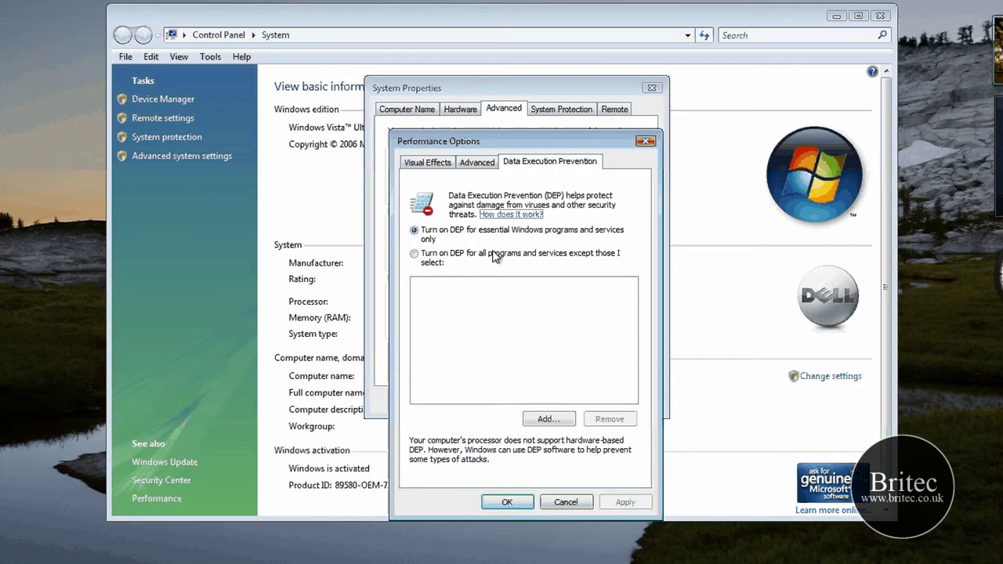
left_click(430, 263)
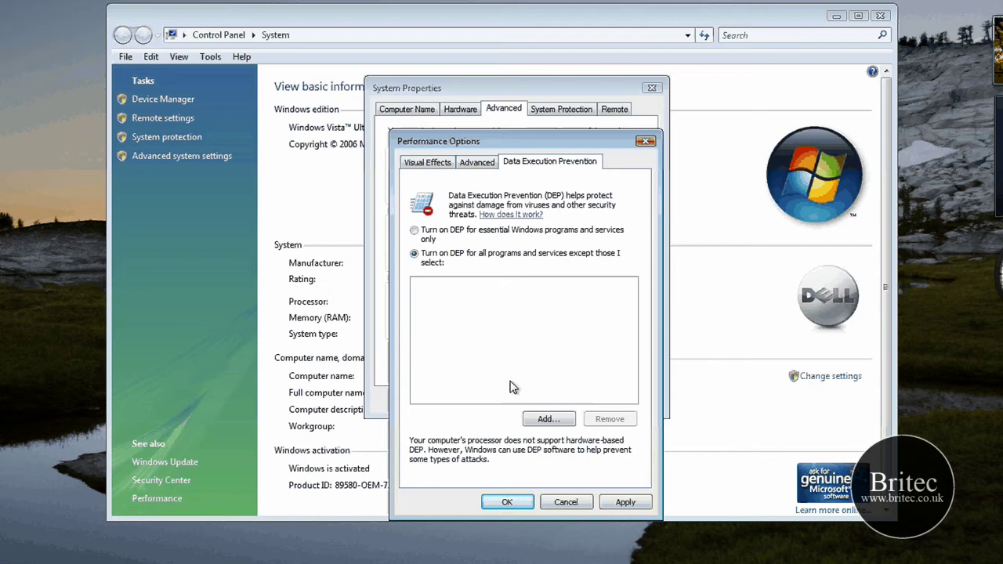
Step: Start adding a DEP exception, browsing to Program Files on Local Disk (C:)
left_click(540, 421)
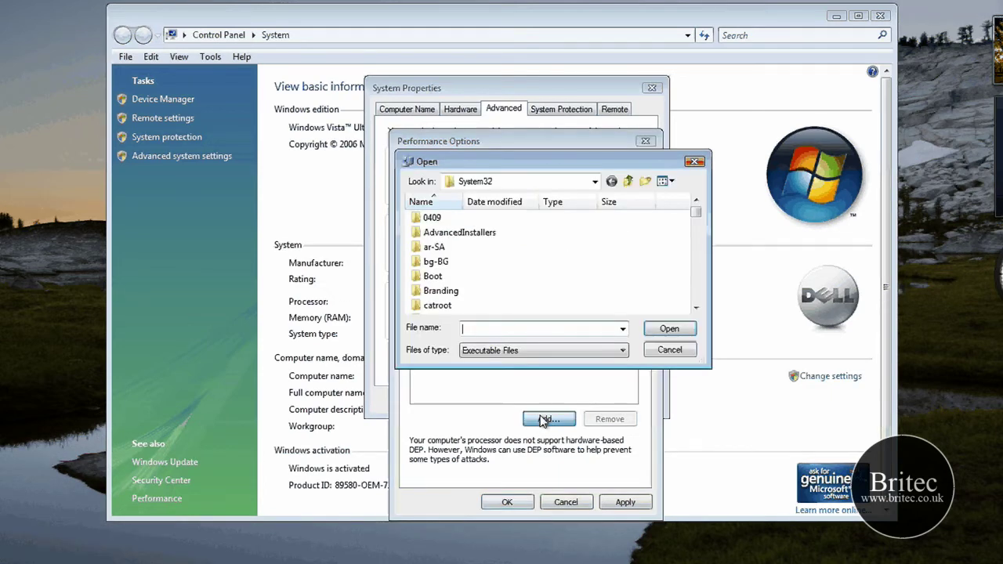
left_click_drag(696, 211, 586, 363)
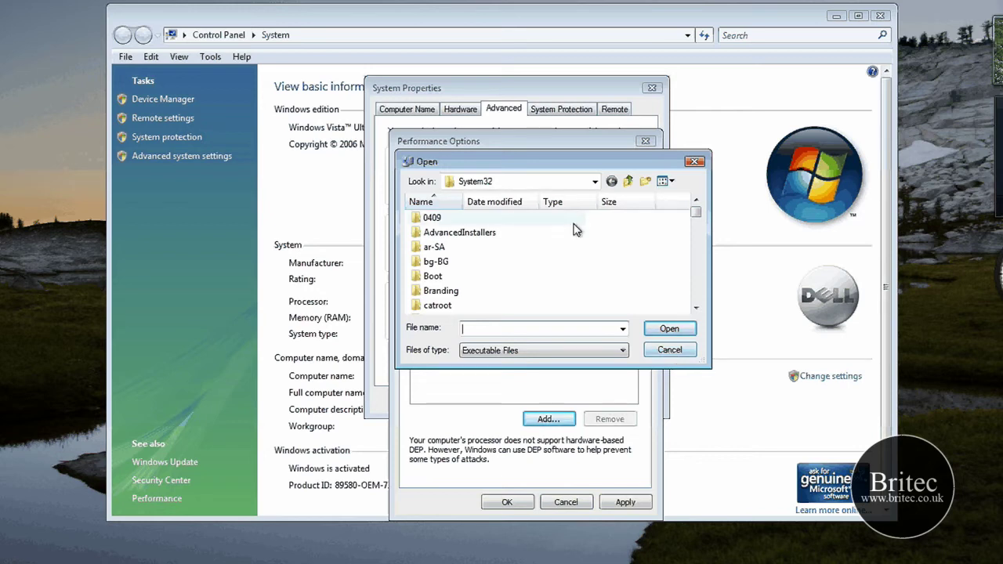
left_click(594, 181)
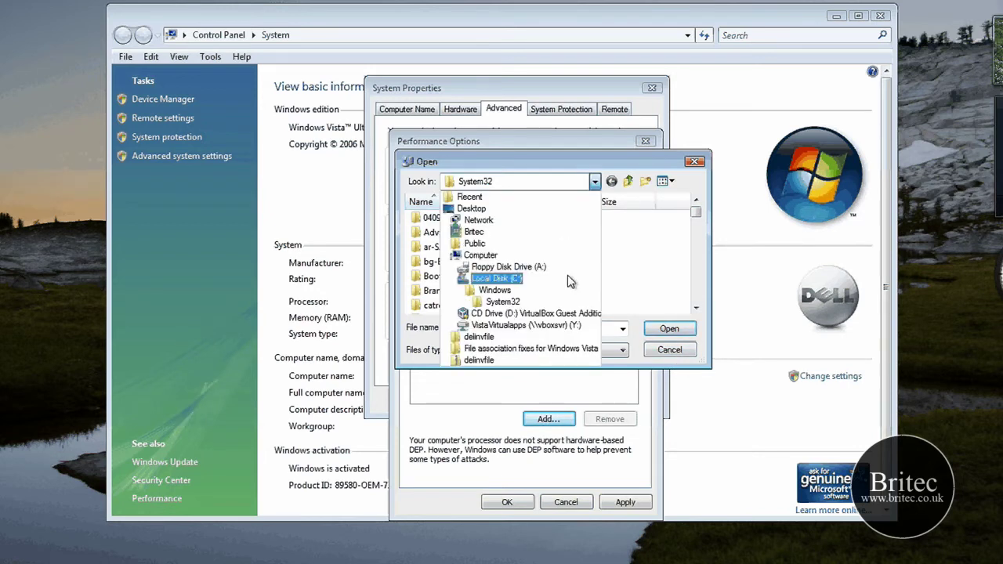
left_click(570, 280)
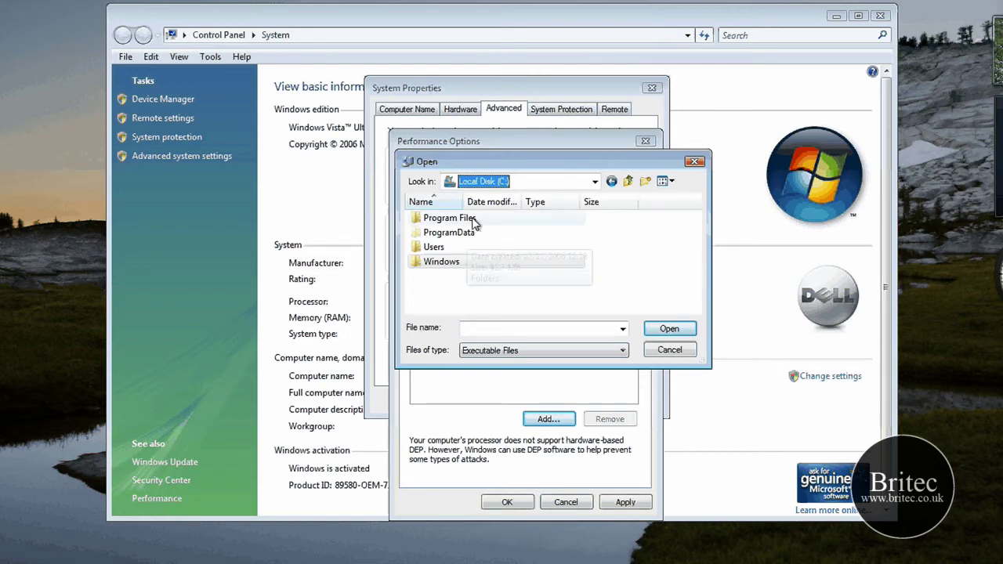
double_click(448, 218)
Step: Cancel the exception, close Performance Options, and open Startup and Recovery settings
left_click(679, 349)
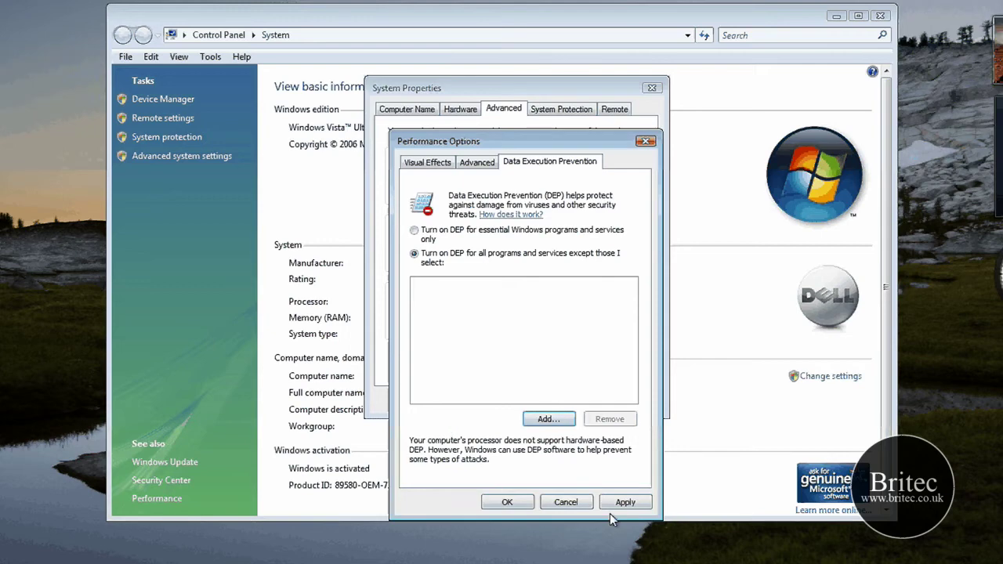
left_click(506, 502)
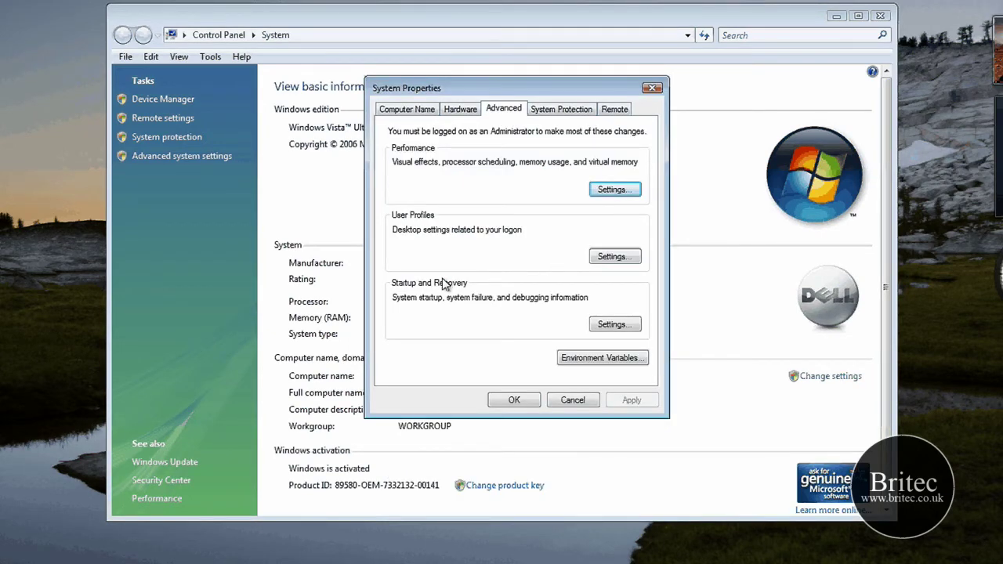
key("alt+t")
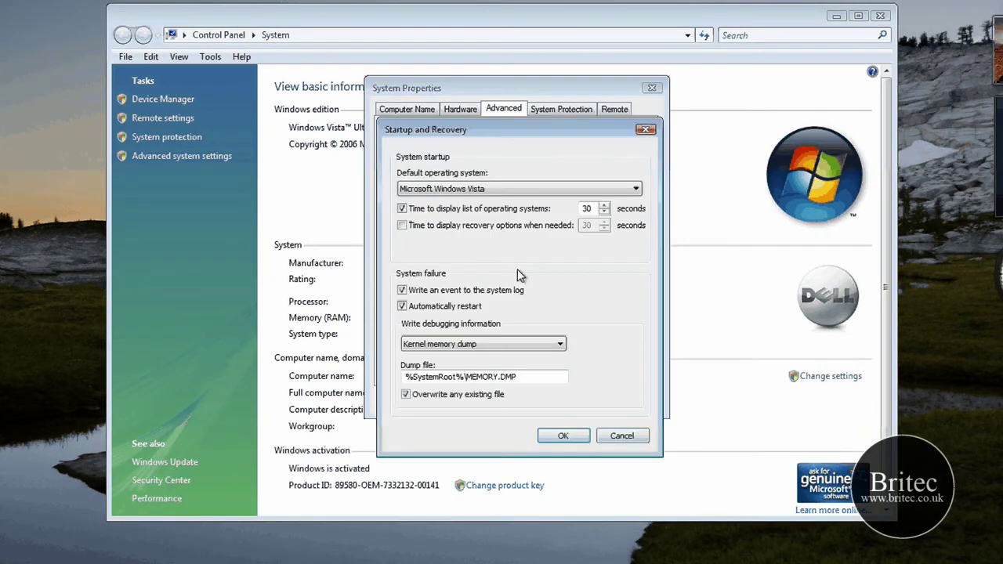
Step: Close the open dialogs and launch cmd as administrator from the Start menu
left_click(645, 130)
left_click(651, 88)
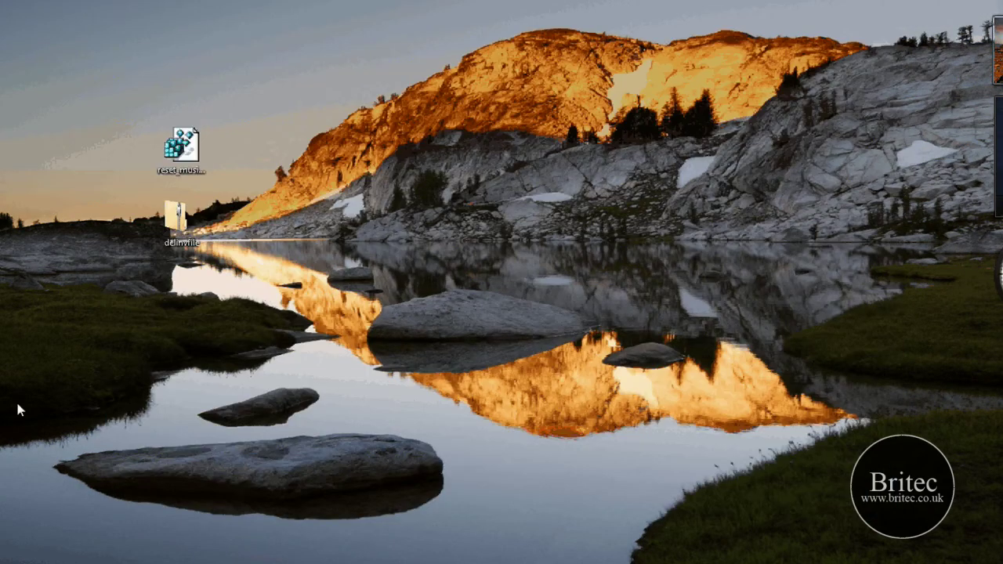
key("super")
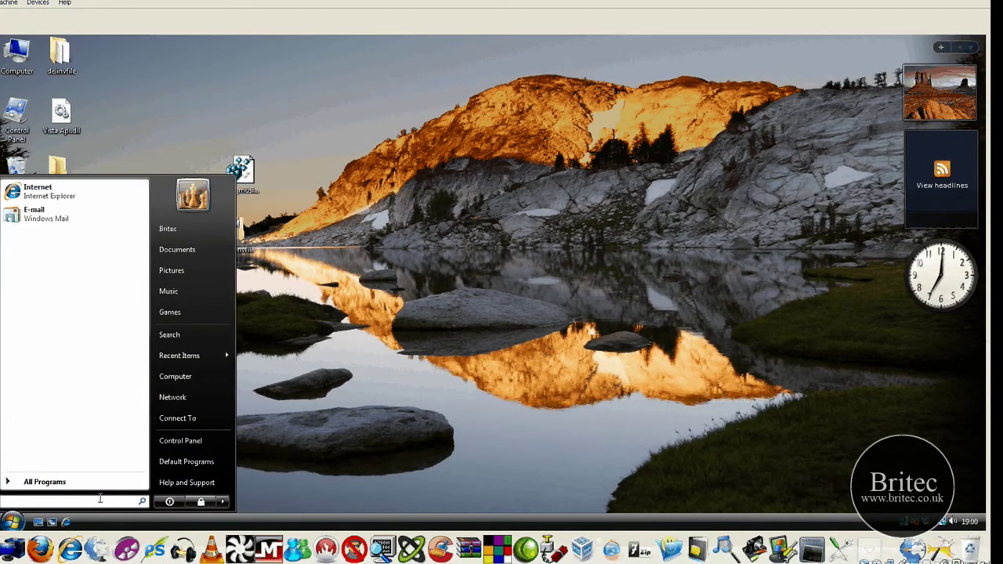
type("cmd")
key("Return")
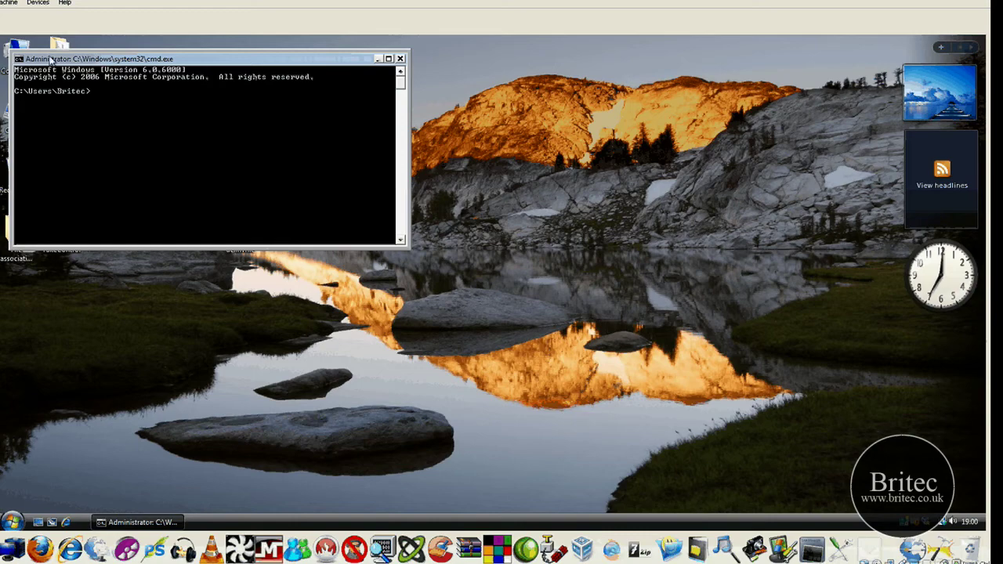
Step: Move the administrator Command Prompt window to the middle of the screen
left_click_drag(50, 59, 335, 144)
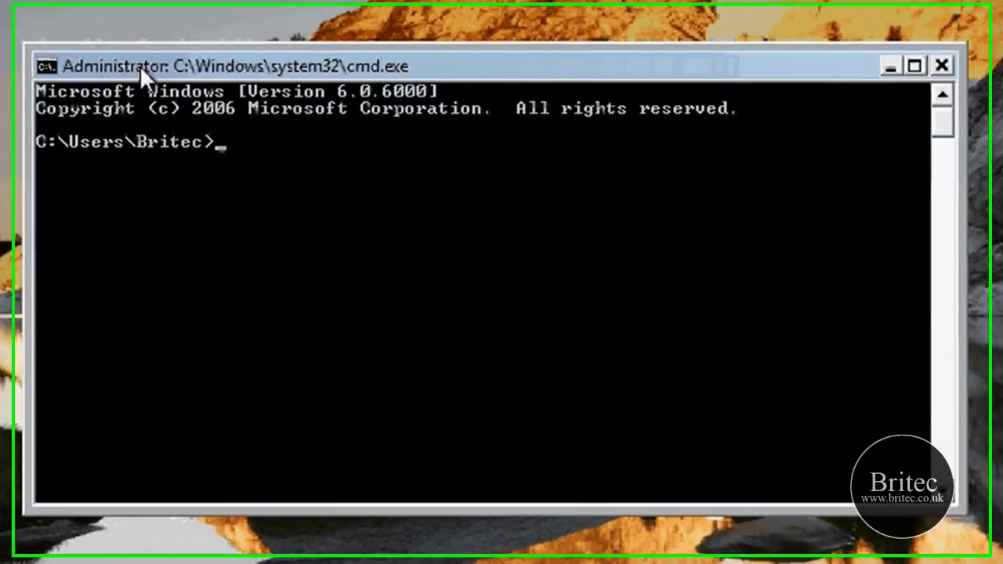
right_click(350, 143)
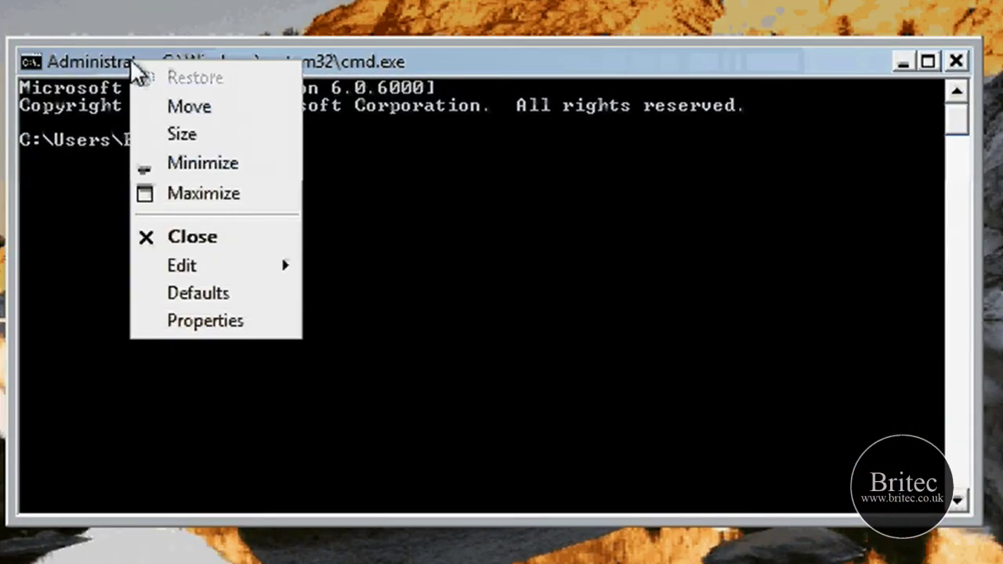
key("Escape")
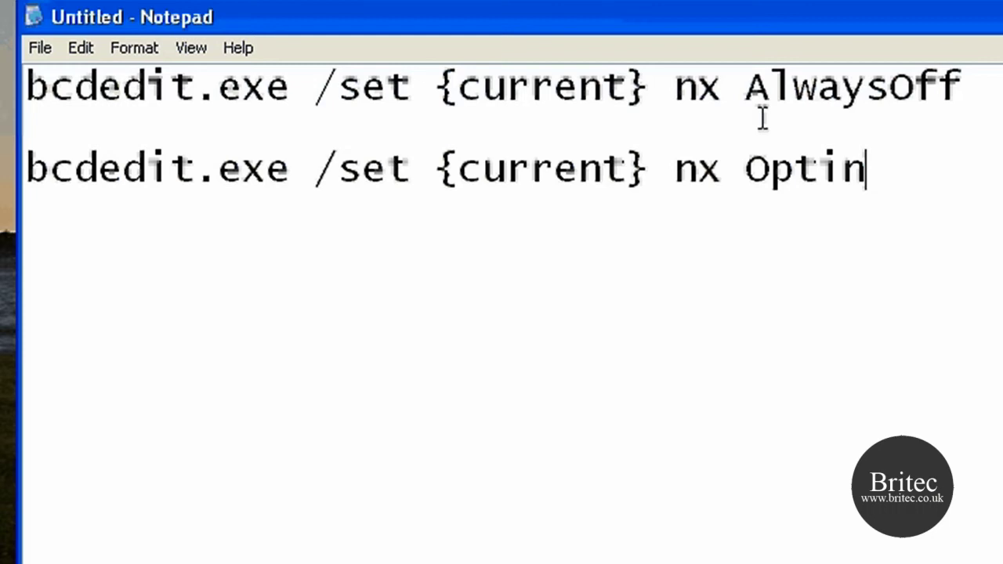
Step: Copy the 'bcdedit.exe /set {current} nx AlwaysOff' line from the Notepad note
left_click_drag(962, 86, 6, 76)
left_click_drag(868, 169, 634, 141)
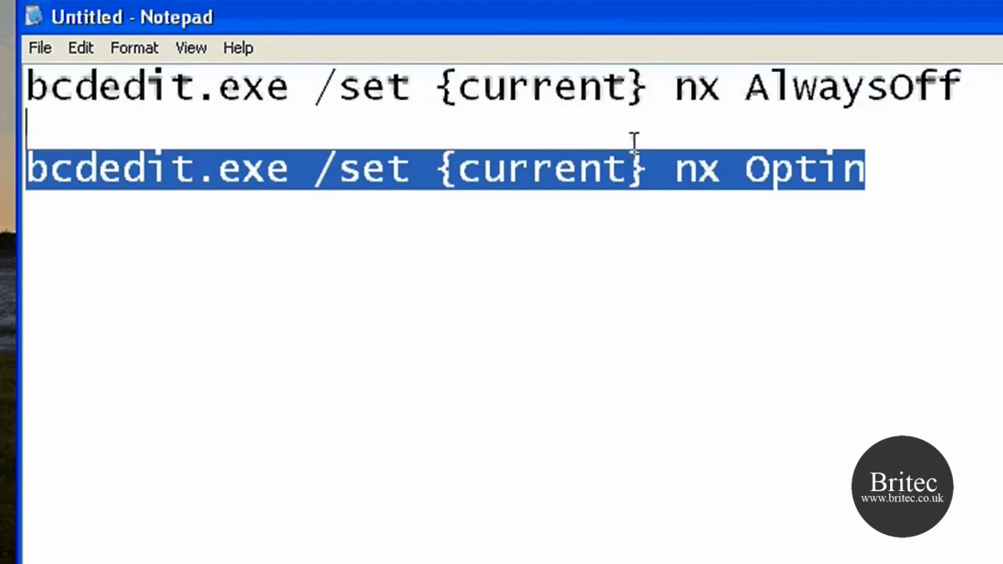
left_click(746, 169)
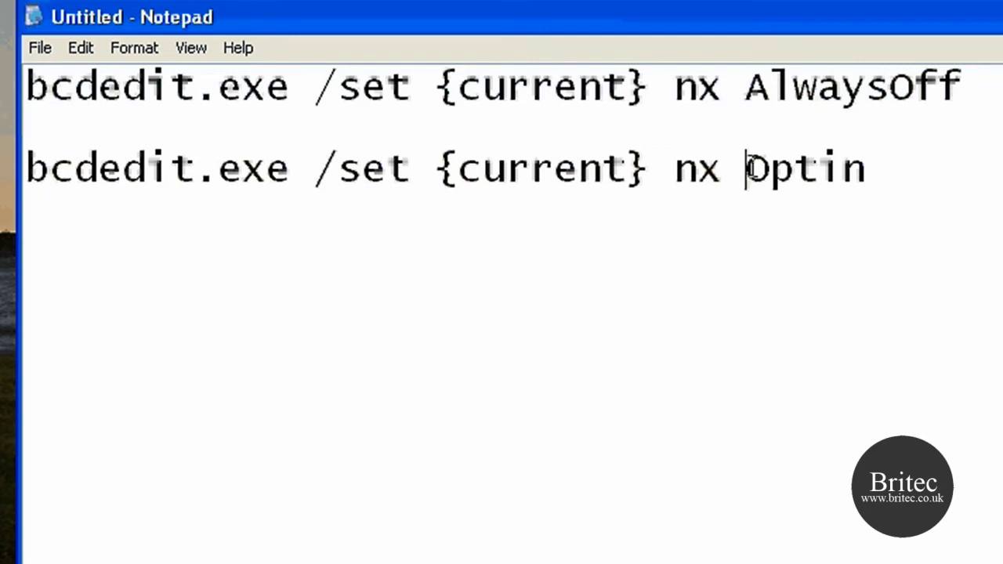
left_click_drag(746, 169, 904, 166)
left_click(965, 86)
left_click_drag(965, 86, 26, 83)
key("cmd+c")
right_click(95, 99)
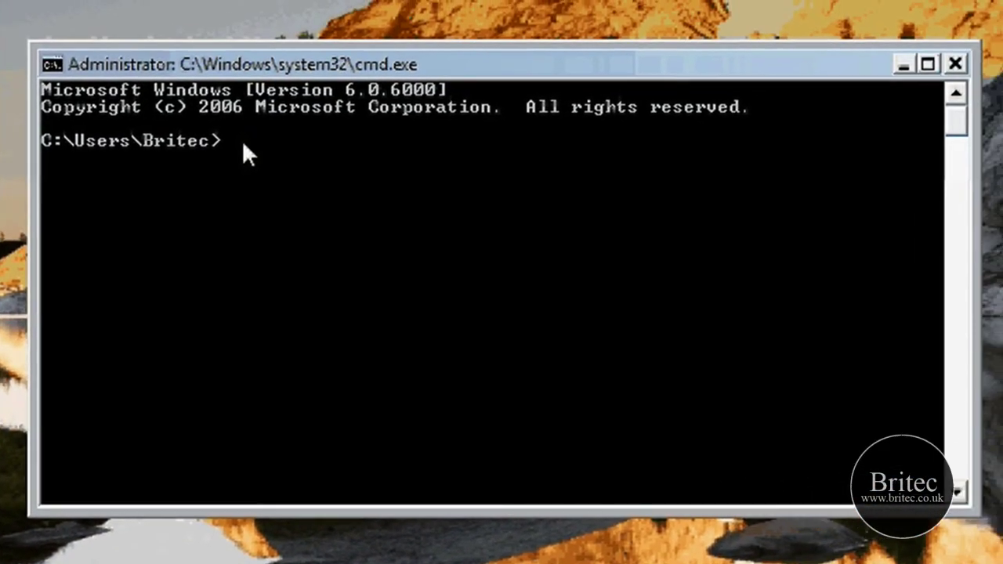
Step: Paste the AlwaysOff bcdedit command into the admin prompt and run it
right_click(243, 144)
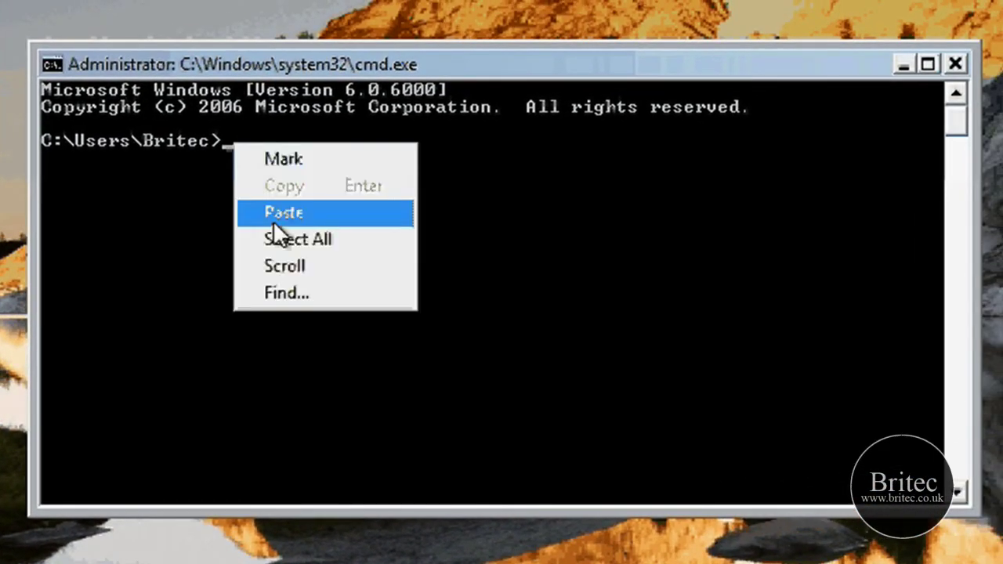
left_click(273, 213)
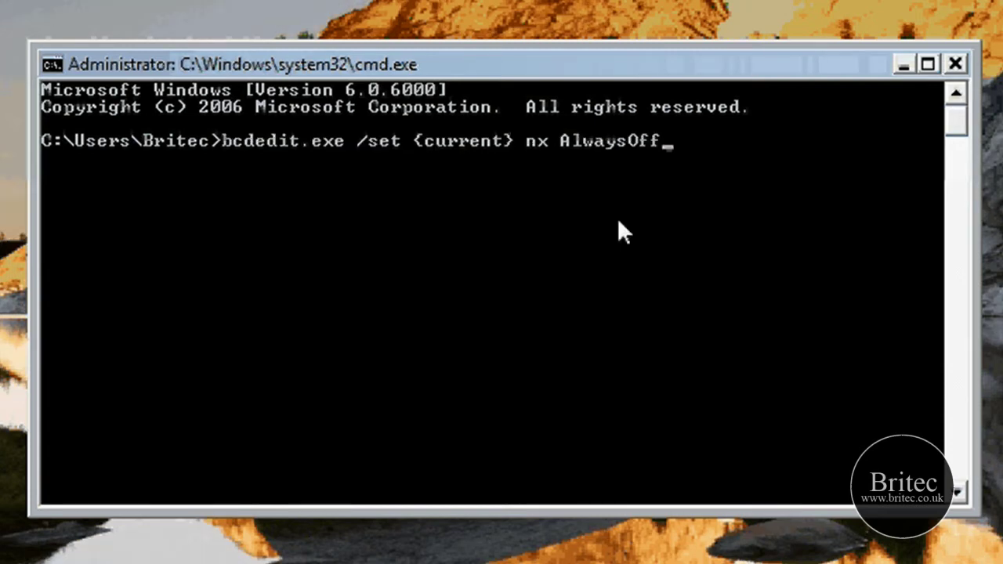
key("Return")
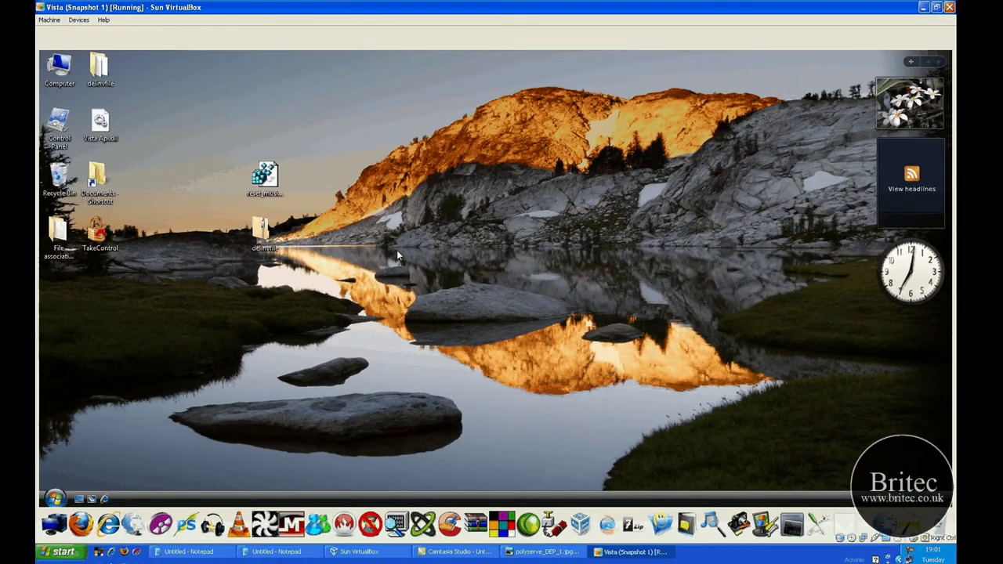
Step: Restart Windows Vista from the Start menu to apply the DEP change
key("super")
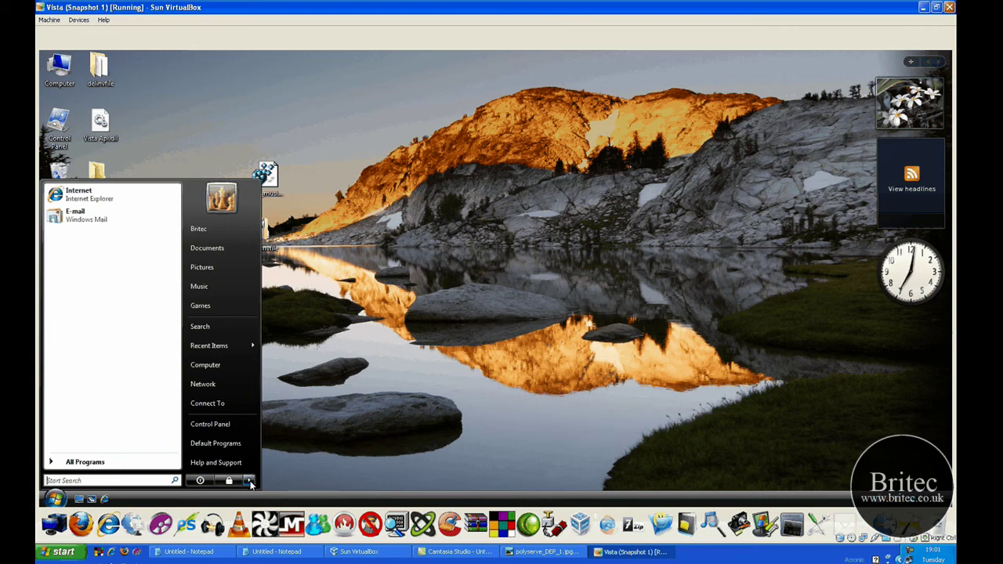
left_click(563, 377)
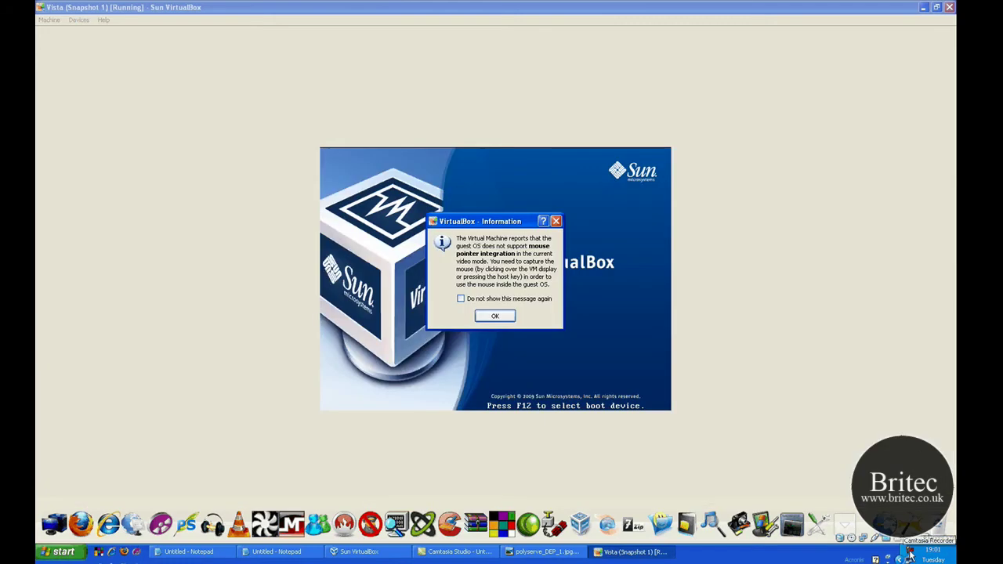
mouse_move(909, 553)
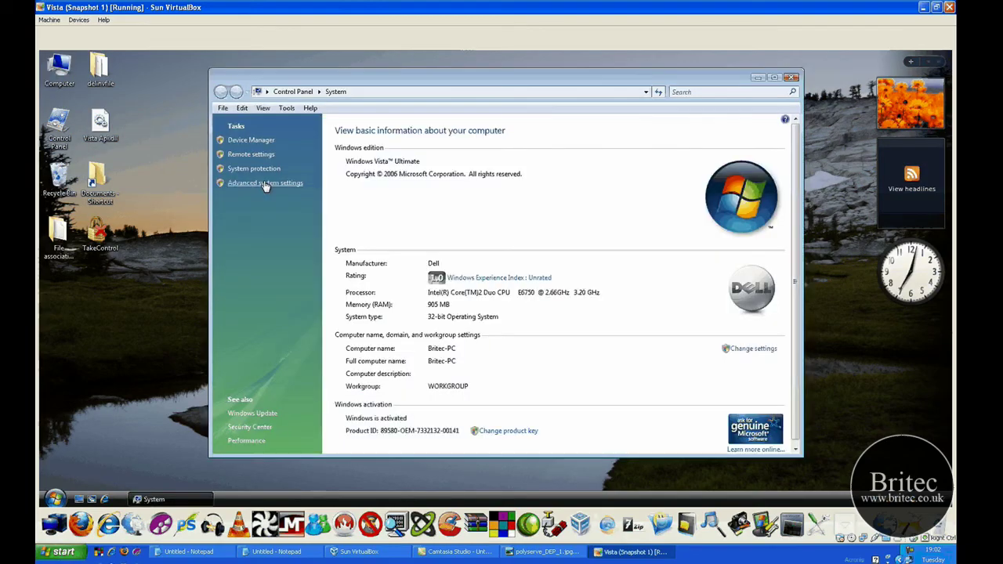
Step: Check that the Data Execution Prevention options in Performance Options are greyed out, then close both dialogs
left_click(265, 183)
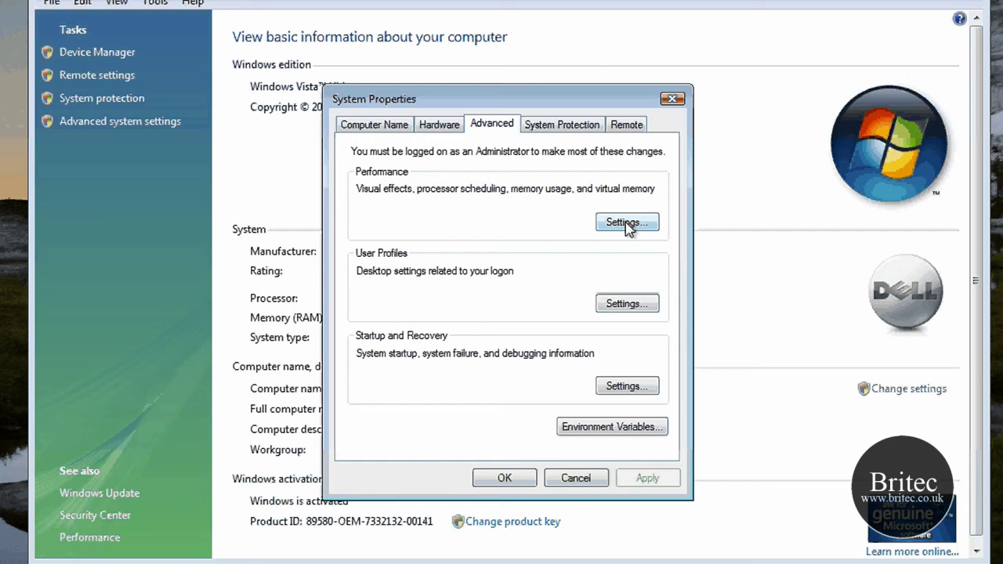
left_click(627, 223)
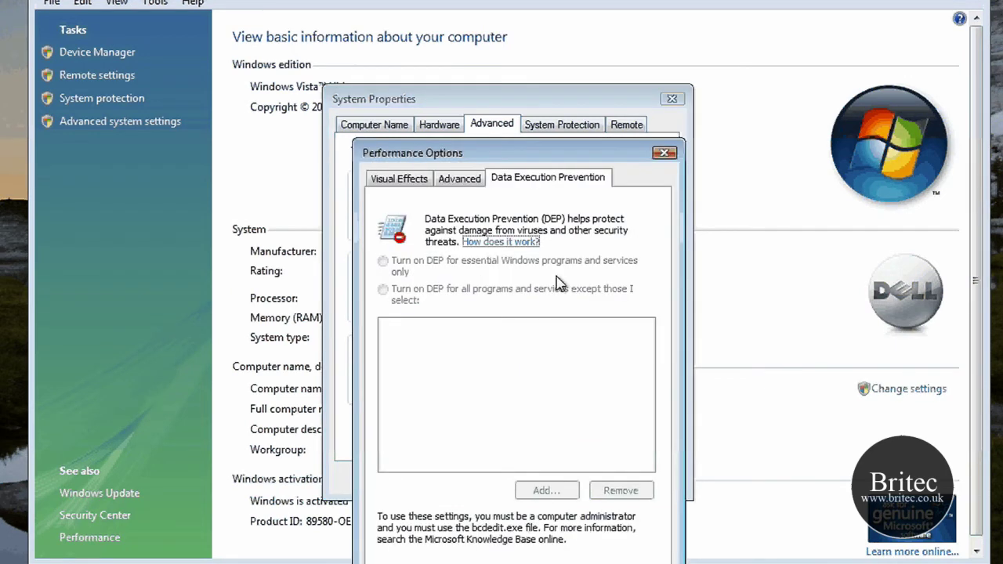
left_click_drag(621, 153, 620, 116)
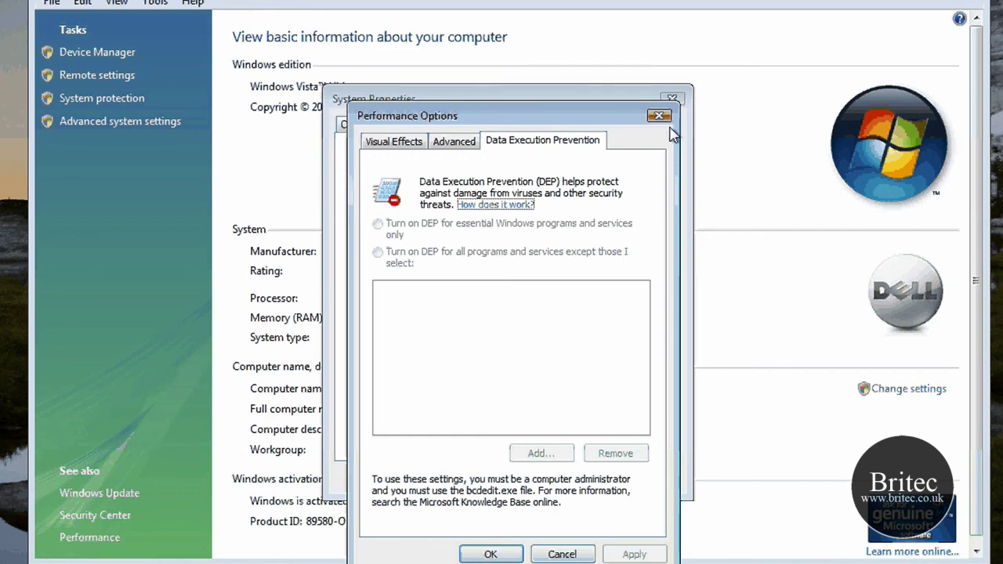
key("Escape")
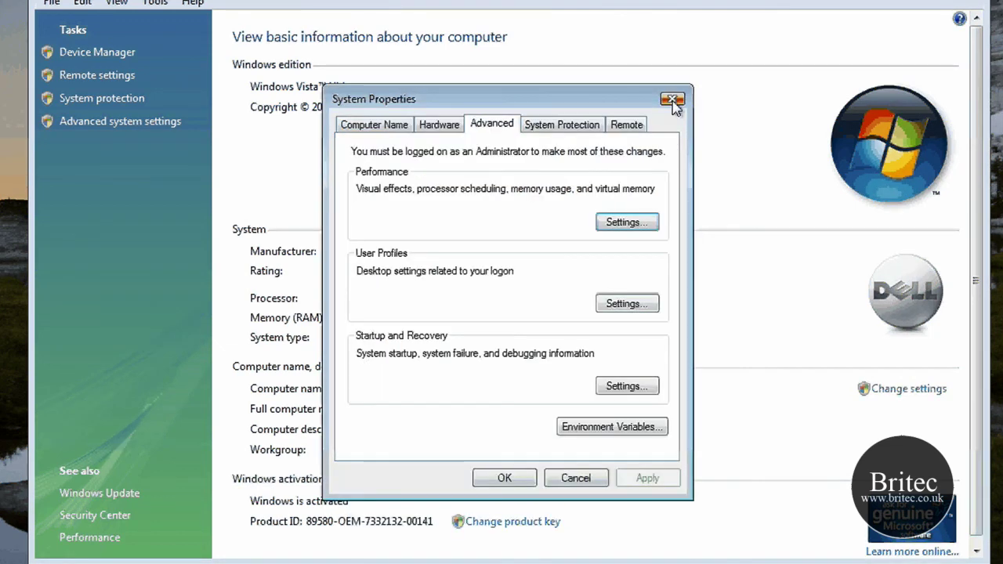
key("Escape")
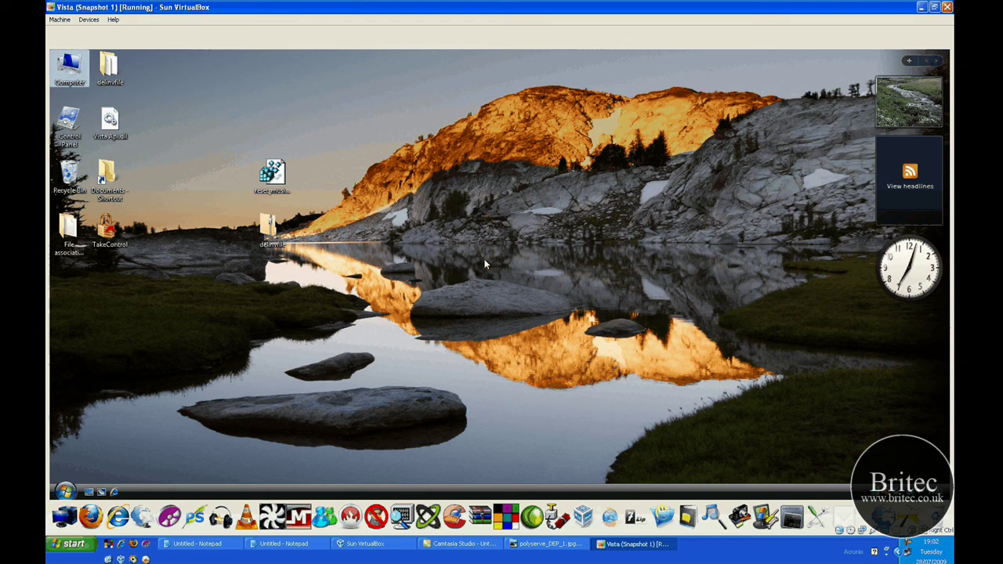
Step: Close the System Control Panel window to return to the Vista desktop
left_click(906, 546)
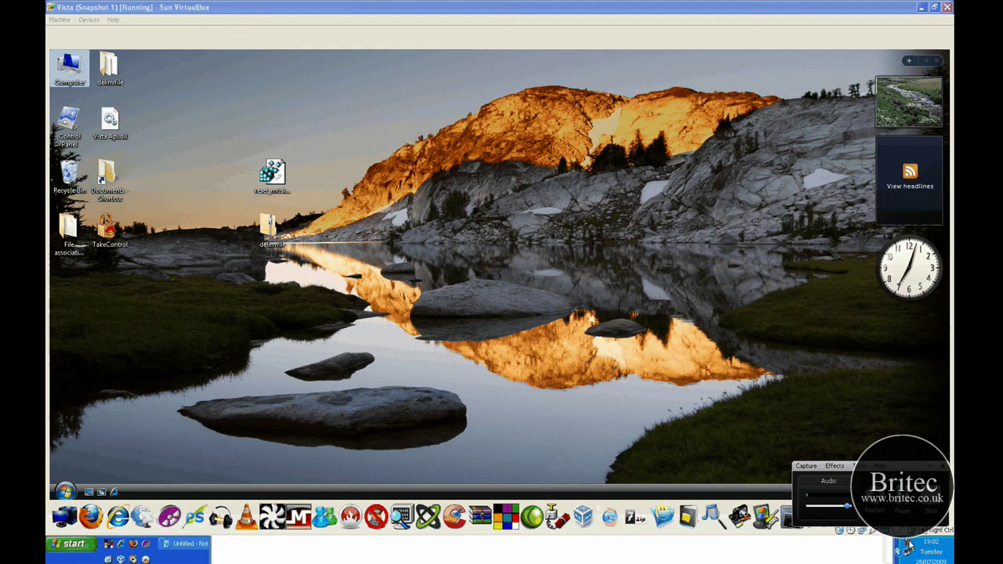